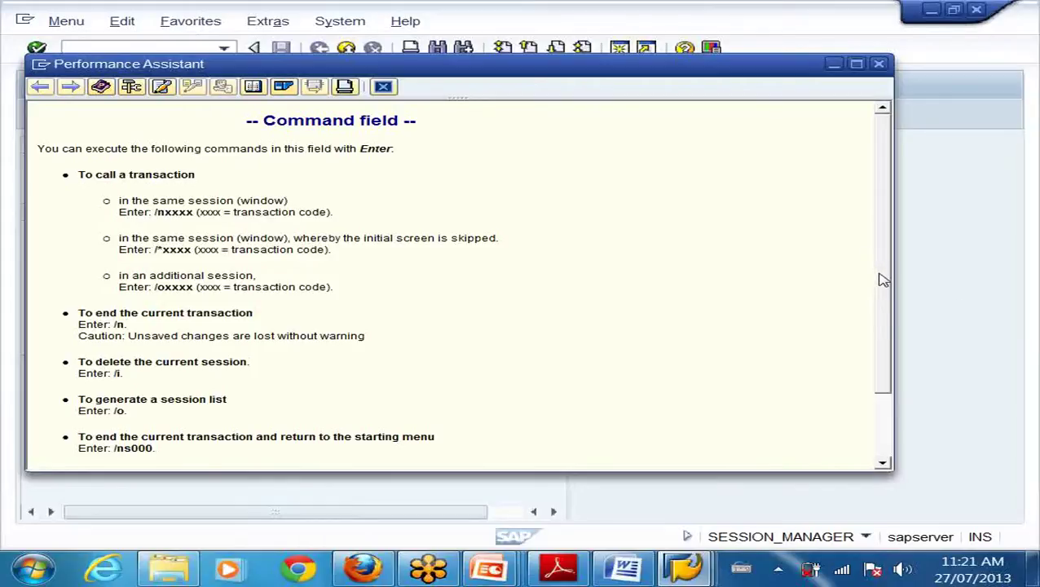
Read through the help on the command field's transaction and session commands, and close it
left_click_drag(881, 279, 877, 353)
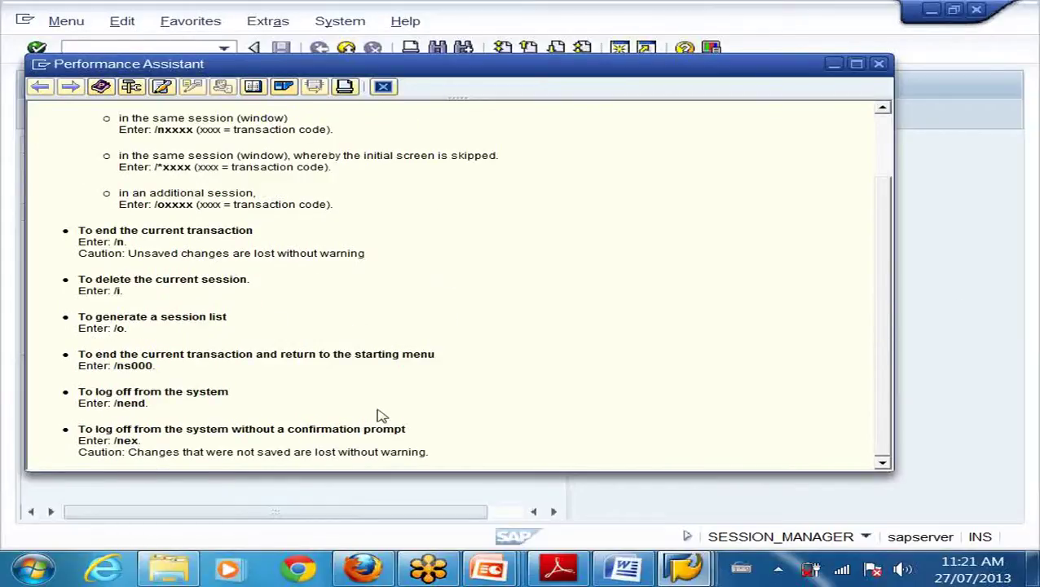
left_click_drag(891, 414, 900, 293)
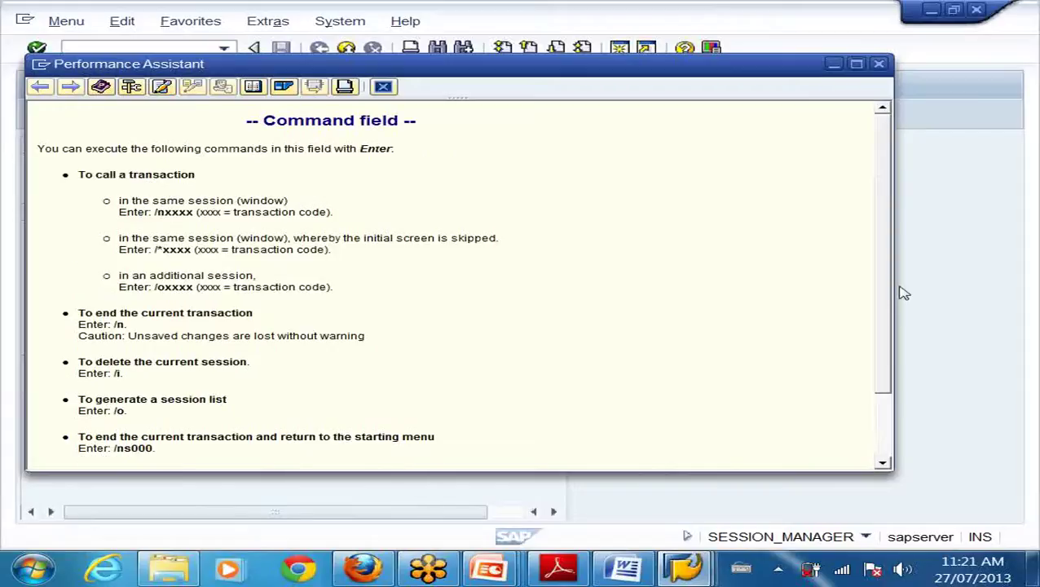
left_click_drag(883, 329, 880, 405)
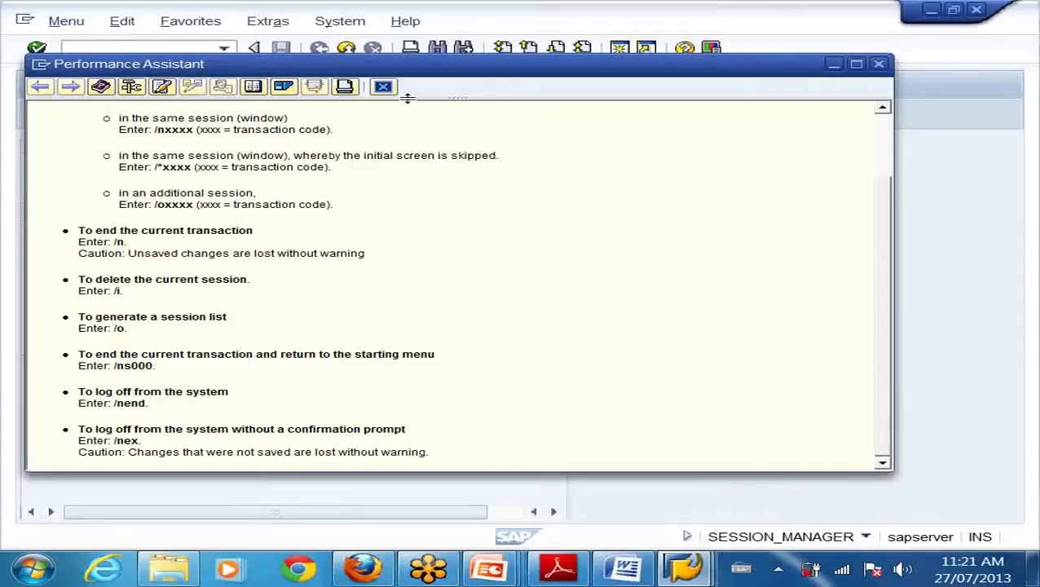
left_click(883, 65)
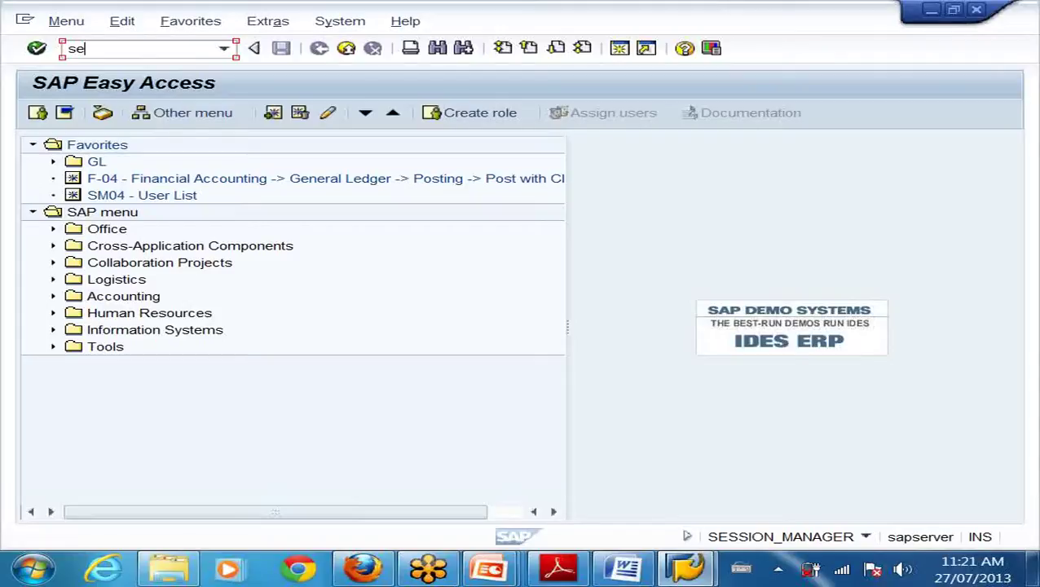
Start transaction SE16 and open the selection screen for table USR04
key("Return")
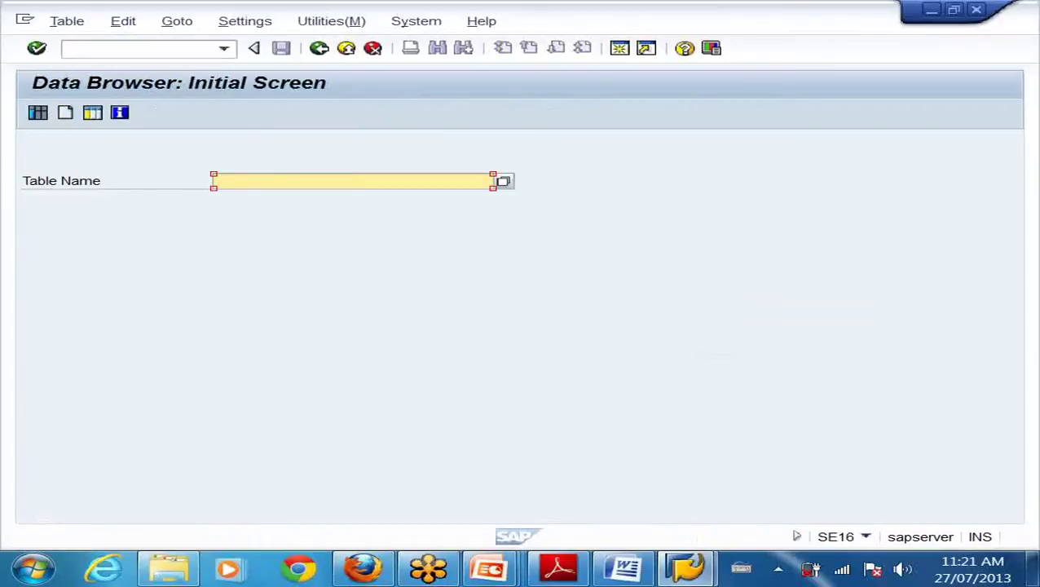
type("u")
left_click(287, 202)
left_click(48, 114)
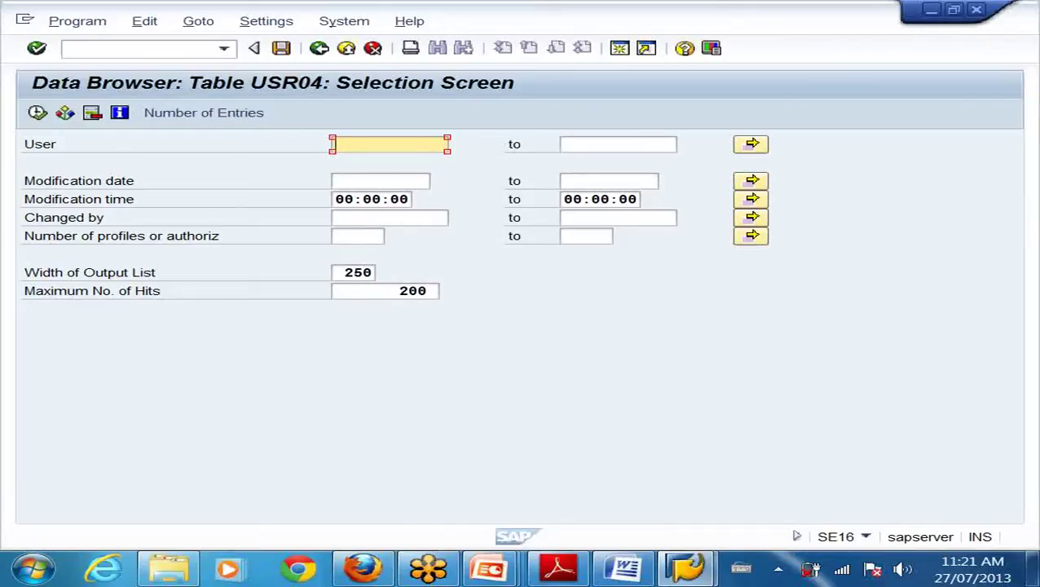
Enter one user name in the multiple selection for User and display the matching USR04 entry
left_click(619, 143)
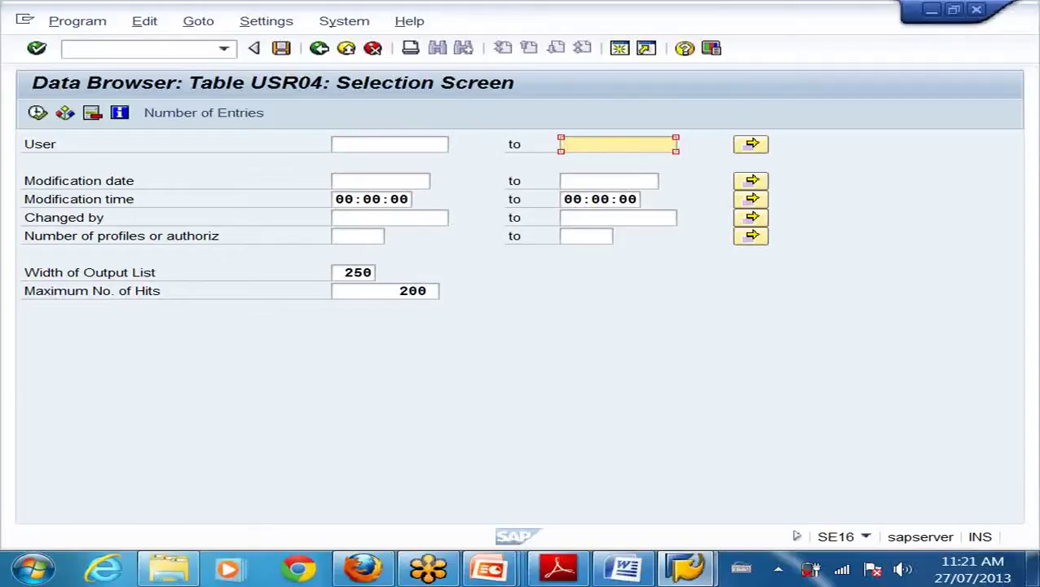
key("F4")
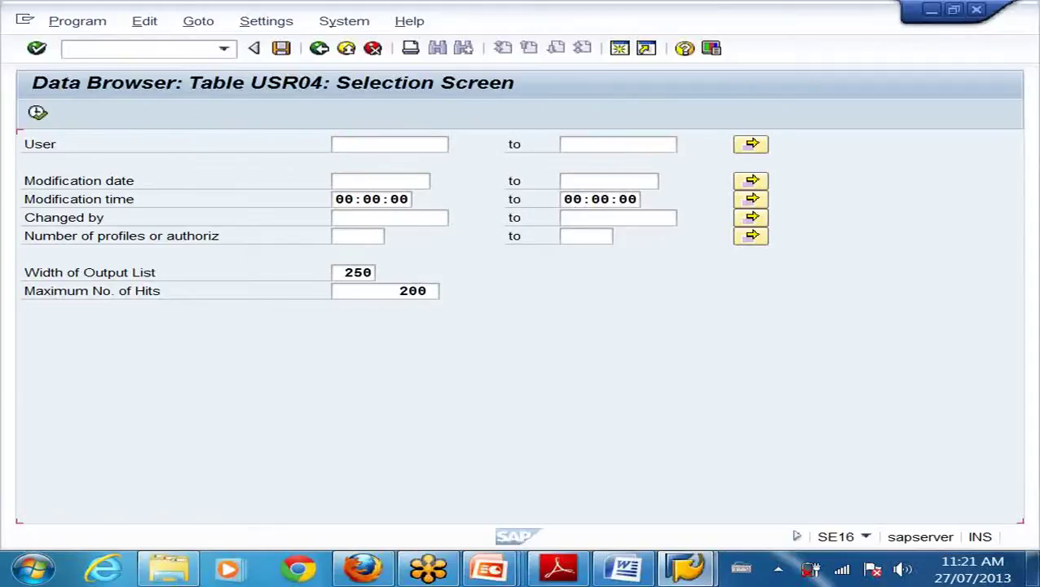
left_click(752, 145)
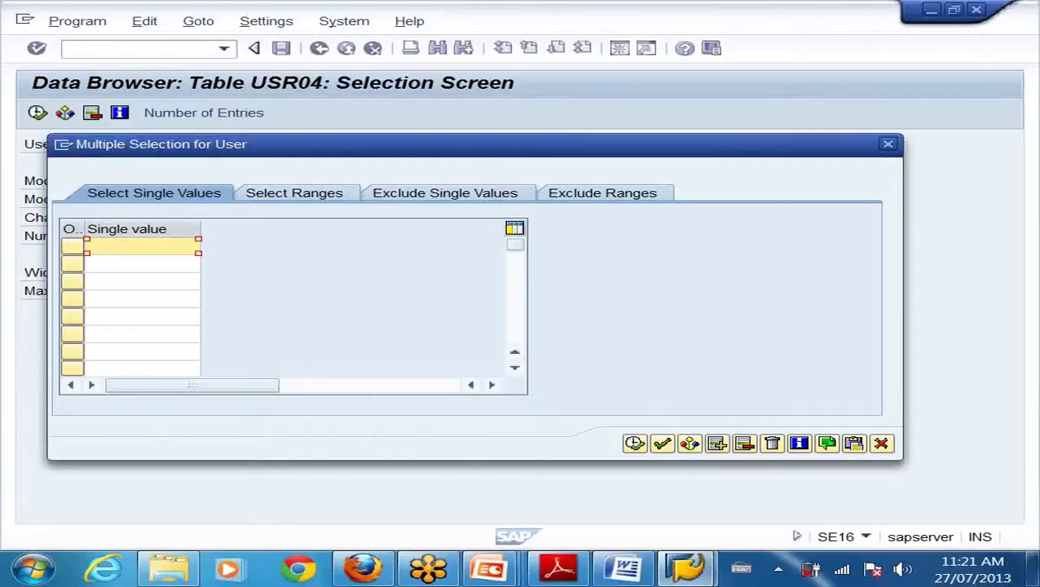
type("Don")
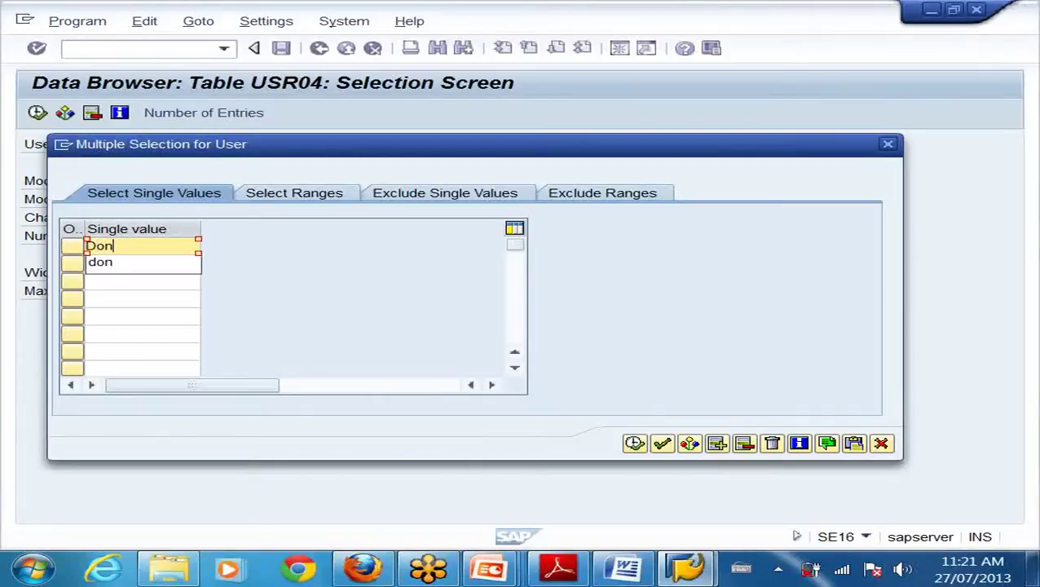
left_click(635, 444)
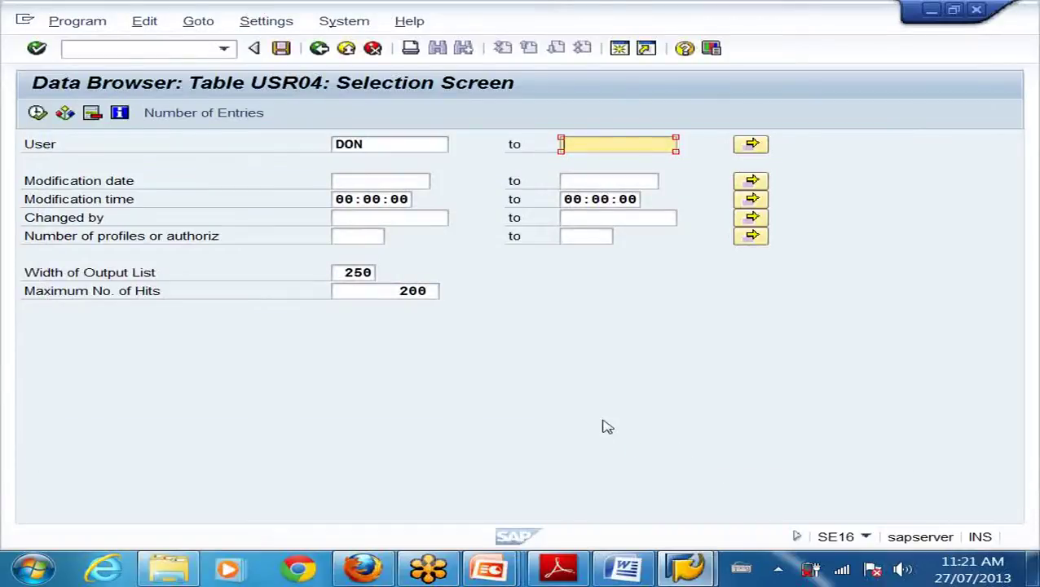
left_click(38, 113)
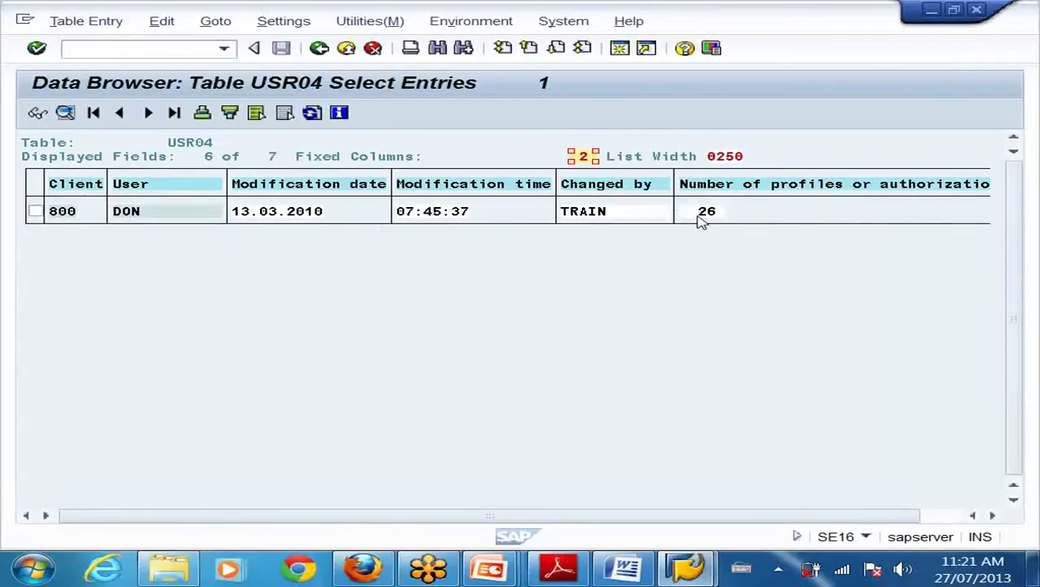
Return to the USR04 selection screen, clear the User filter and list the entries of all users
left_click(319, 49)
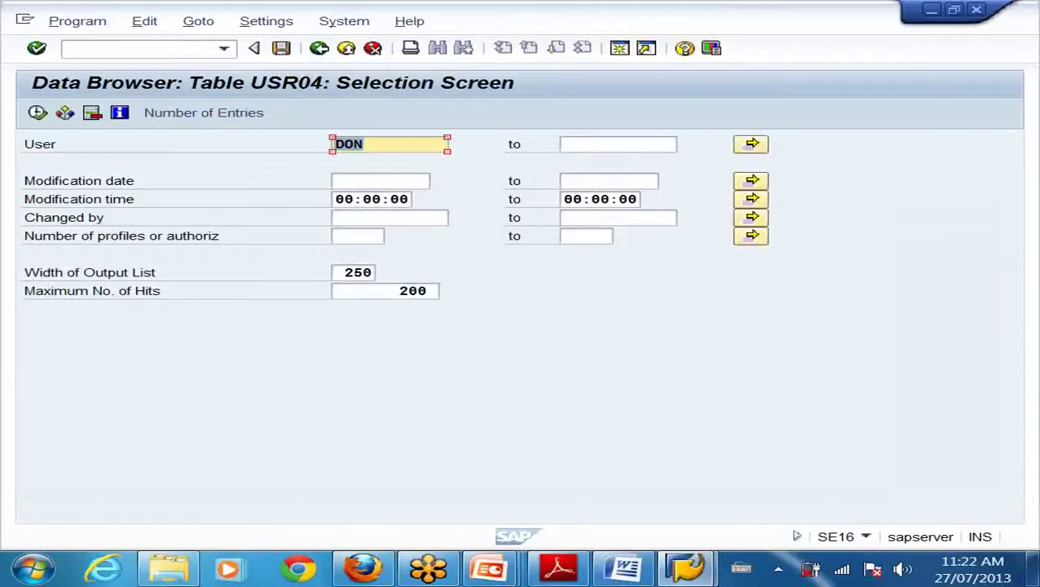
key("Delete")
left_click(38, 113)
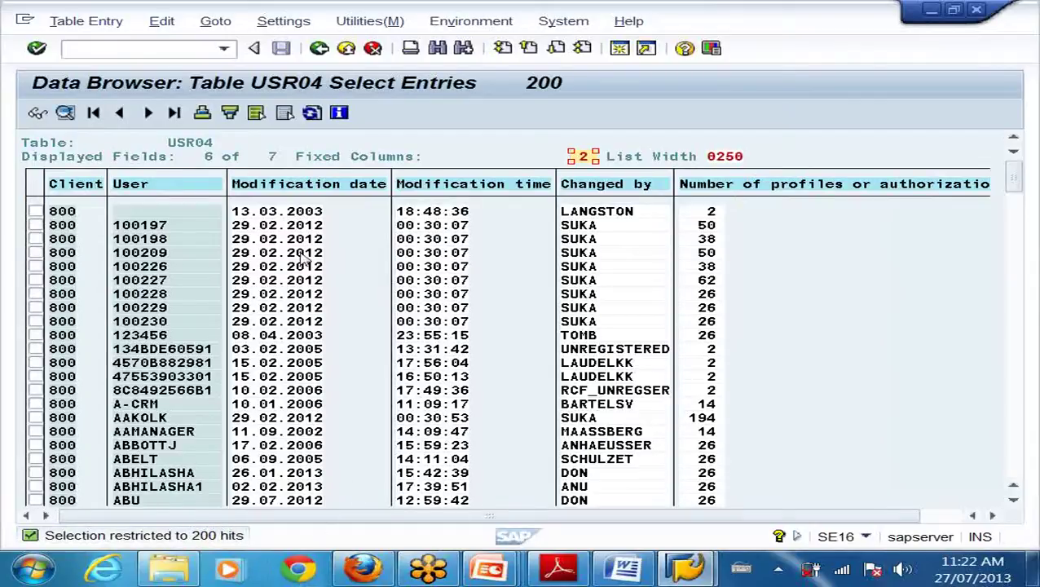
Return to the selection screen, enter three user names as single values for User, and display the matching entries
left_click(318, 48)
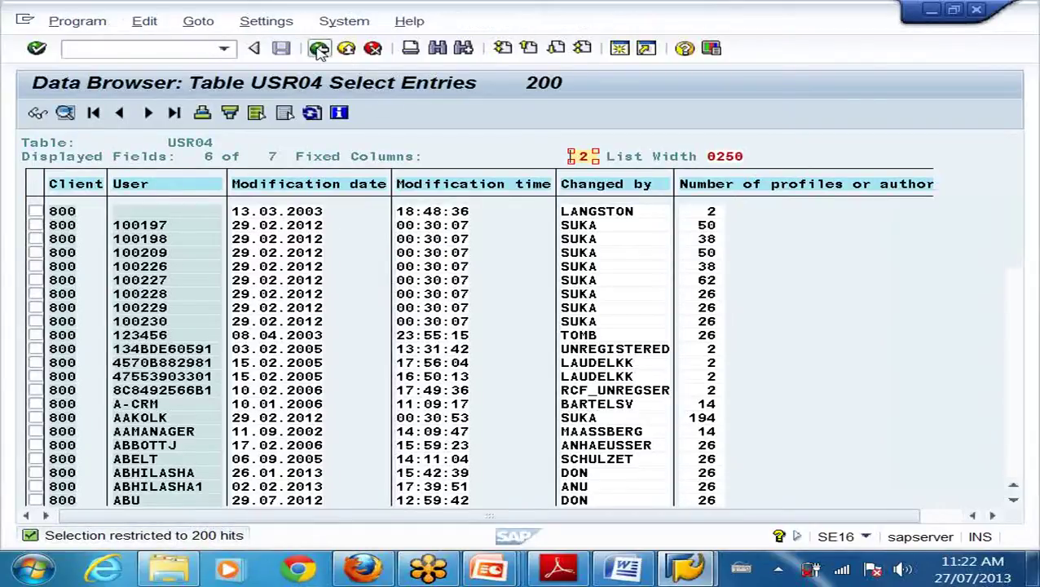
left_click(618, 144)
left_click(761, 144)
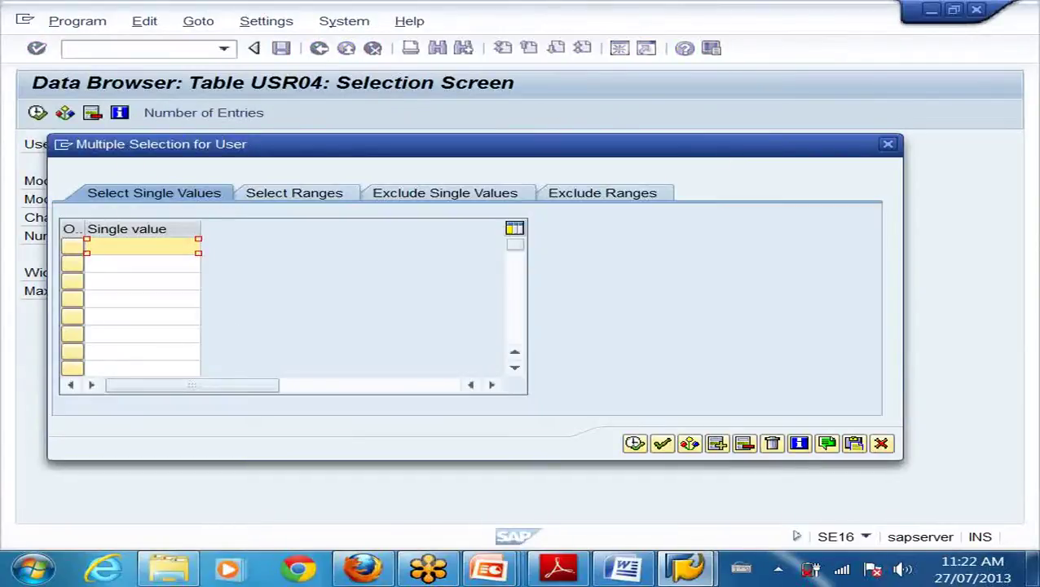
type("don")
key("Return")
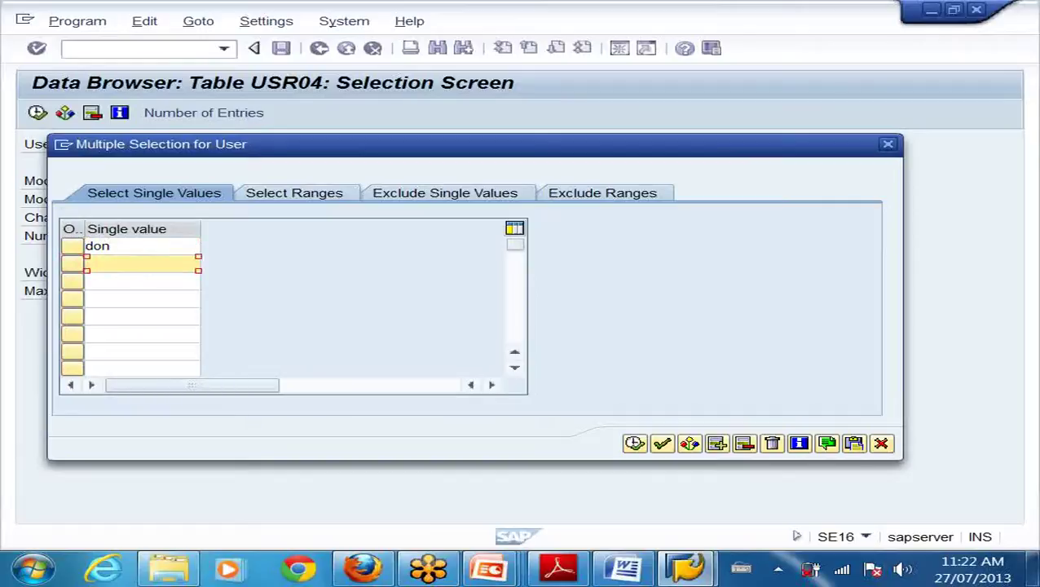
type("anu")
key("Return")
type("donatus")
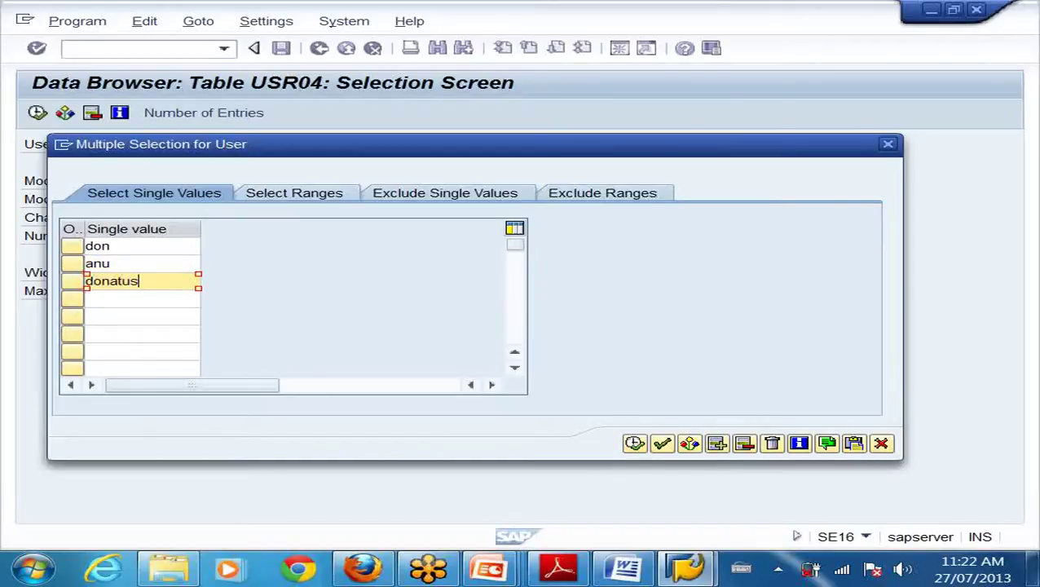
left_click(632, 445)
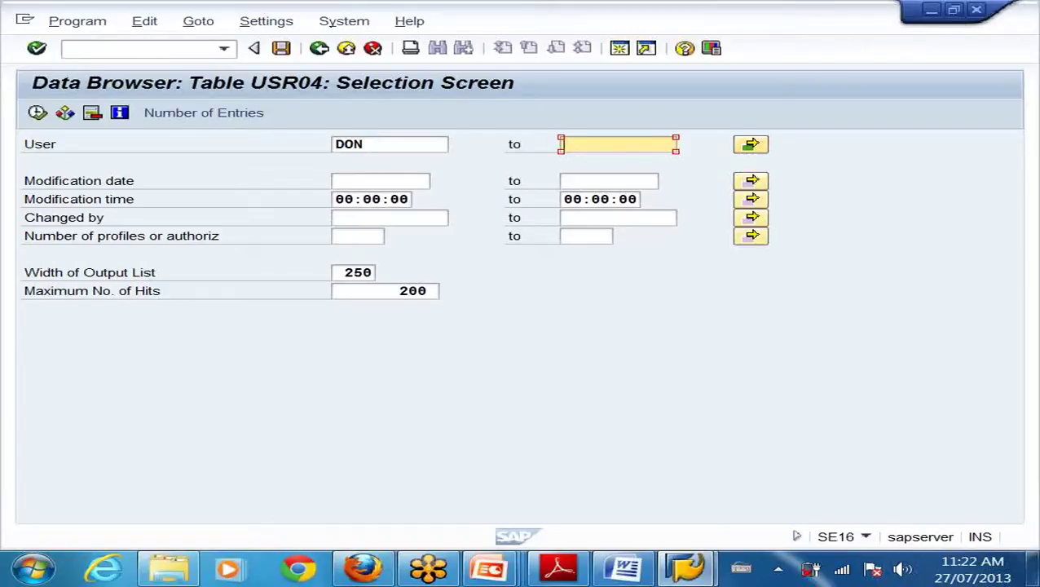
left_click(37, 113)
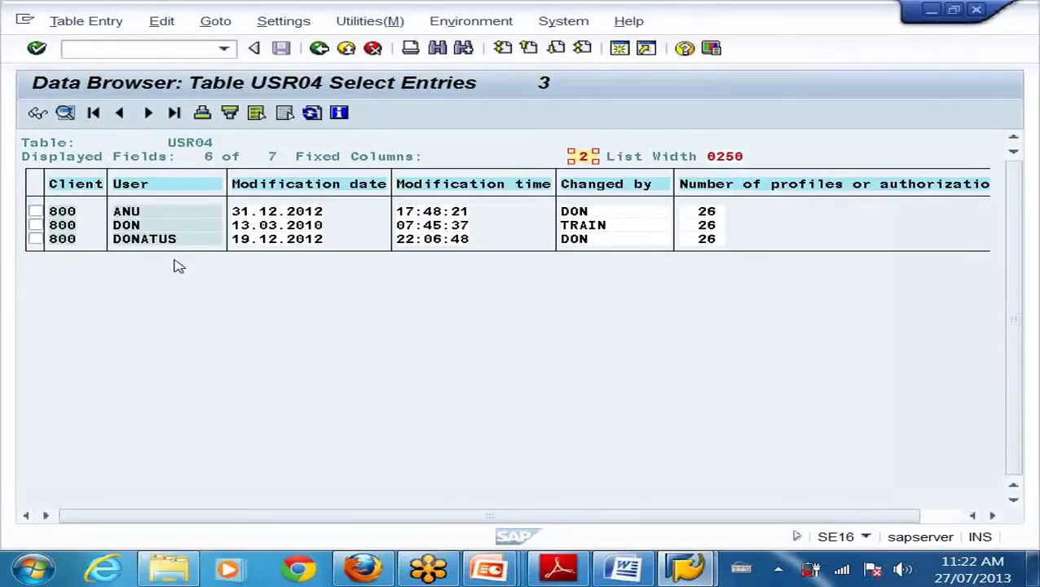
Return to the selection screen and remove all three user names from the User filter and its single values
left_click(319, 48)
key("Delete")
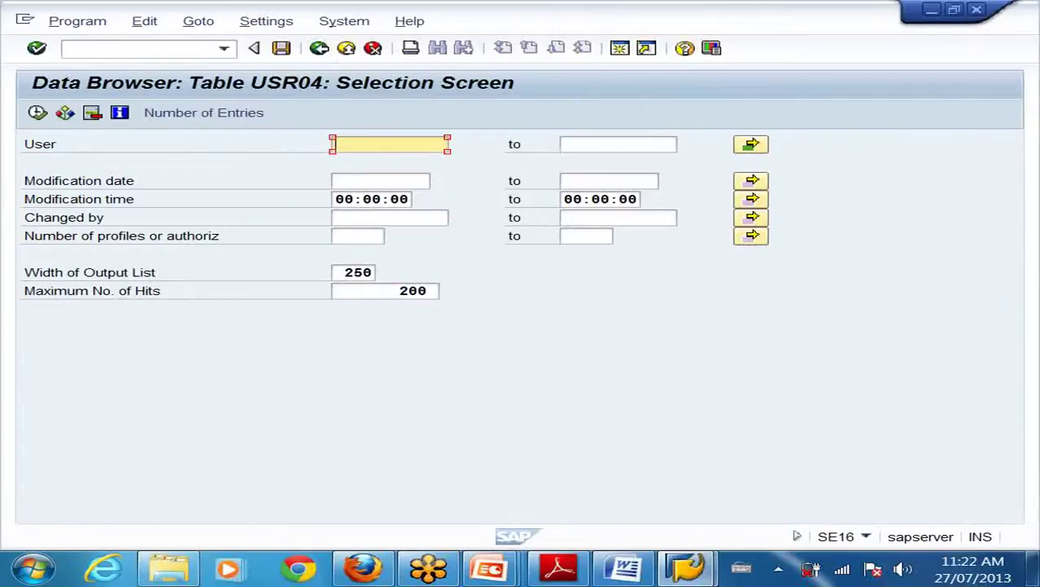
left_click(748, 145)
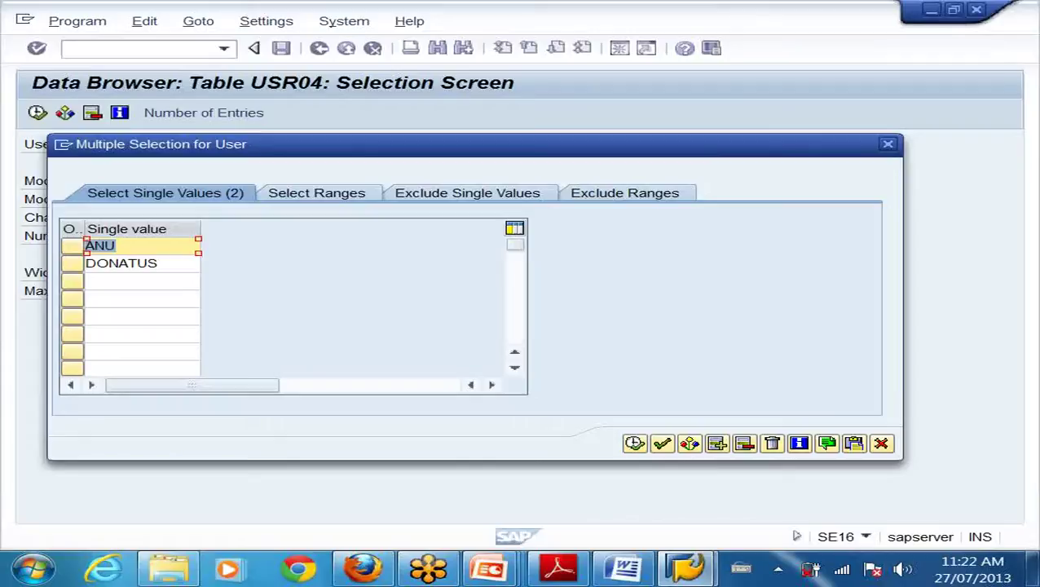
key("Delete")
key("Down")
key("Home")
key("Delete")
key("Delete")
key("Delete")
key("Delete")
key("Delete")
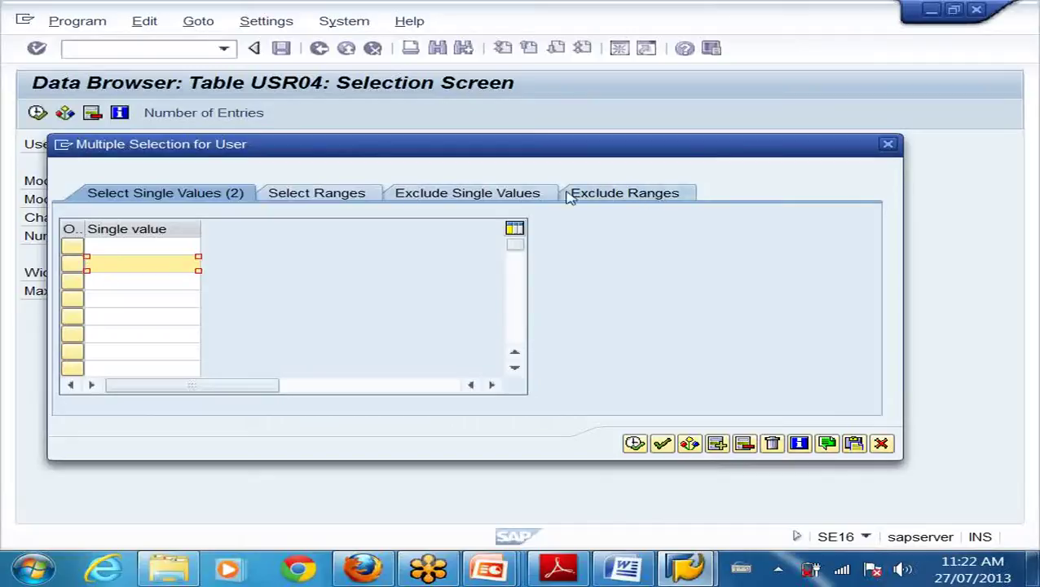
Exclude a range of user names with a lower and an upper limit, and display the remaining USR04 entries
left_click(599, 194)
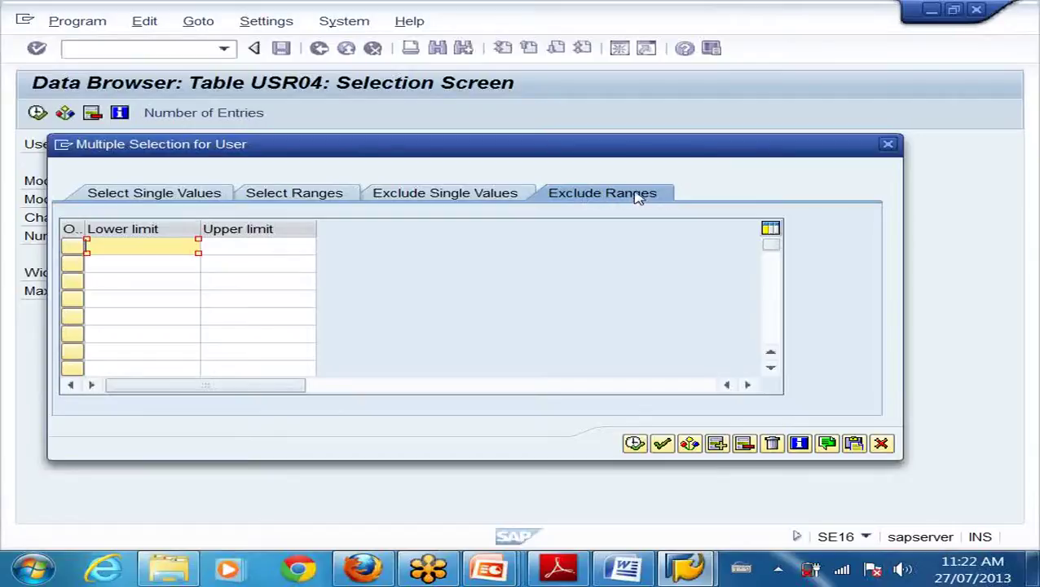
type("don")
key("Tab")
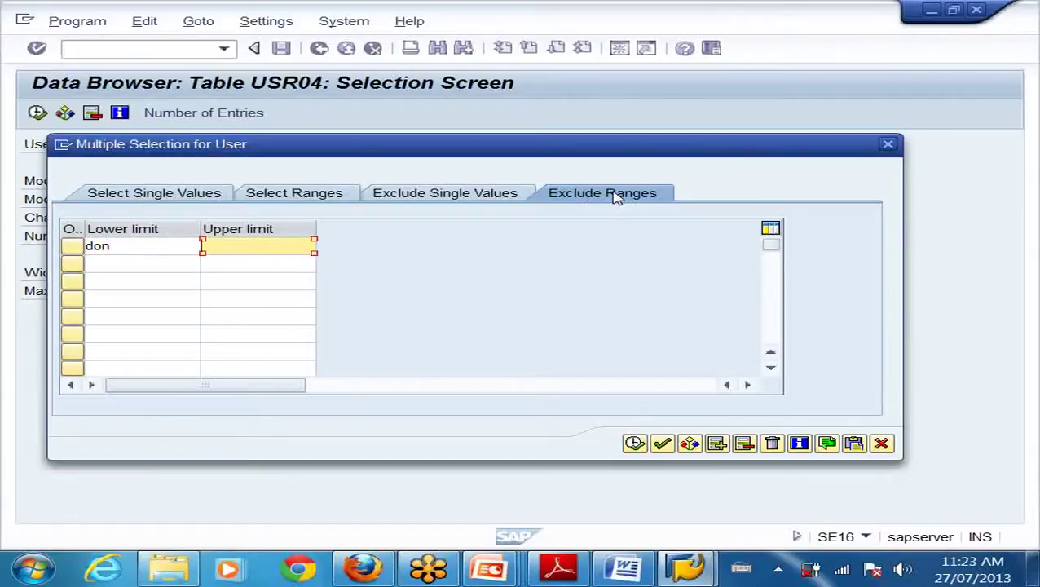
key("F8")
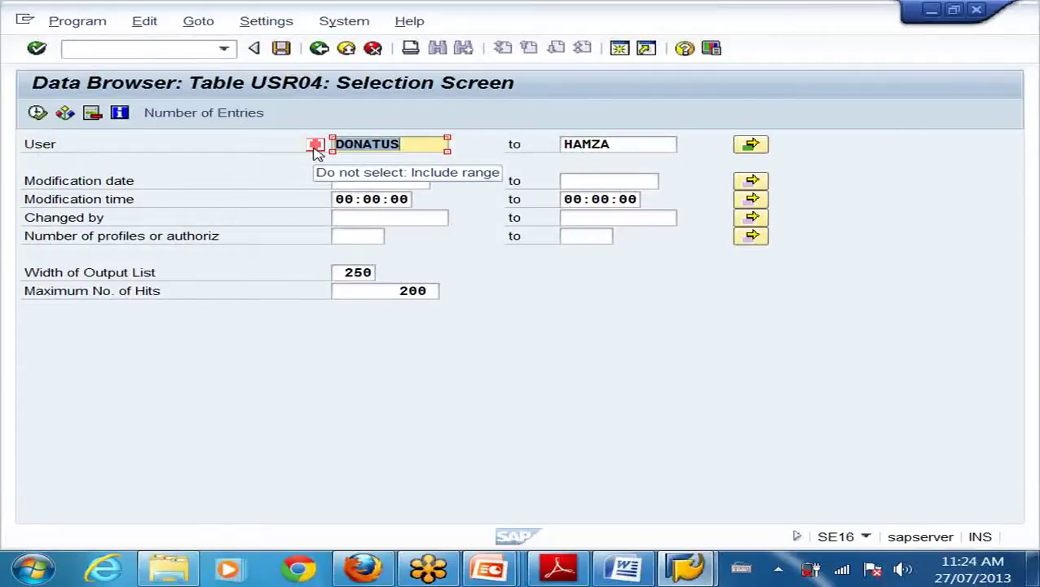
left_click(37, 114)
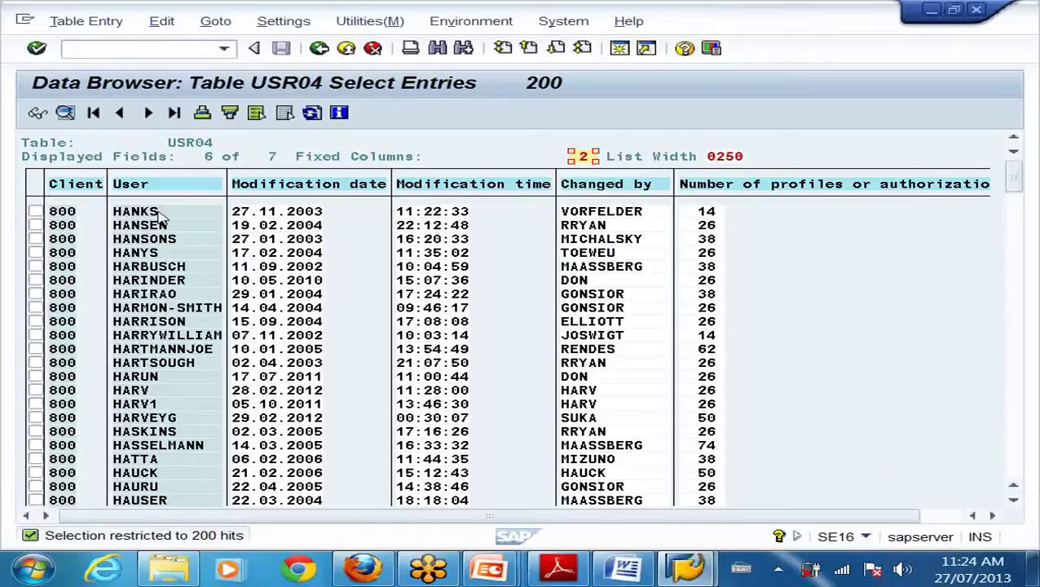
Sort the USR04 entries by user in descending order and back into ascending order
left_click(341, 114)
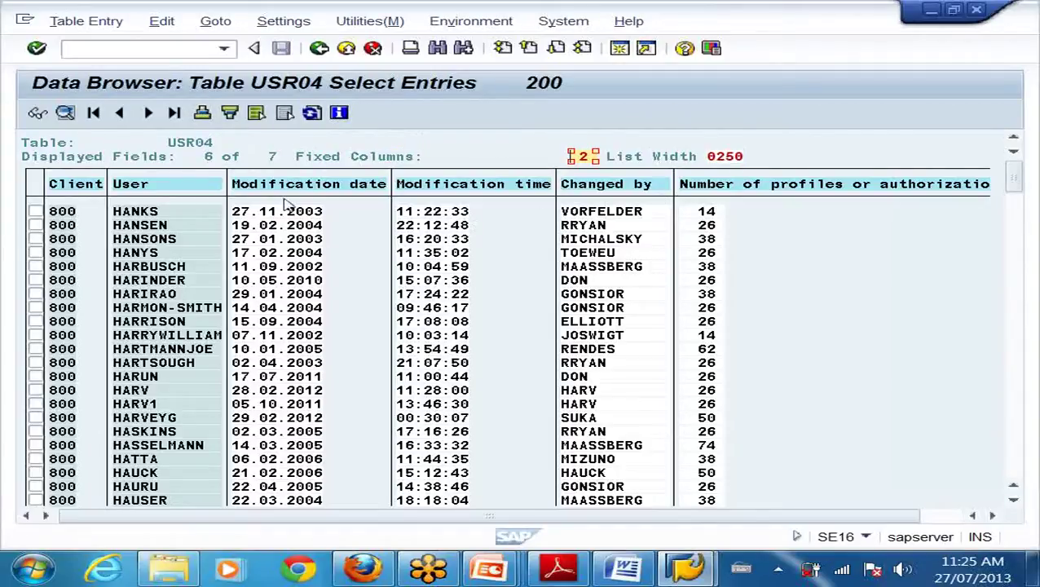
left_click(131, 183)
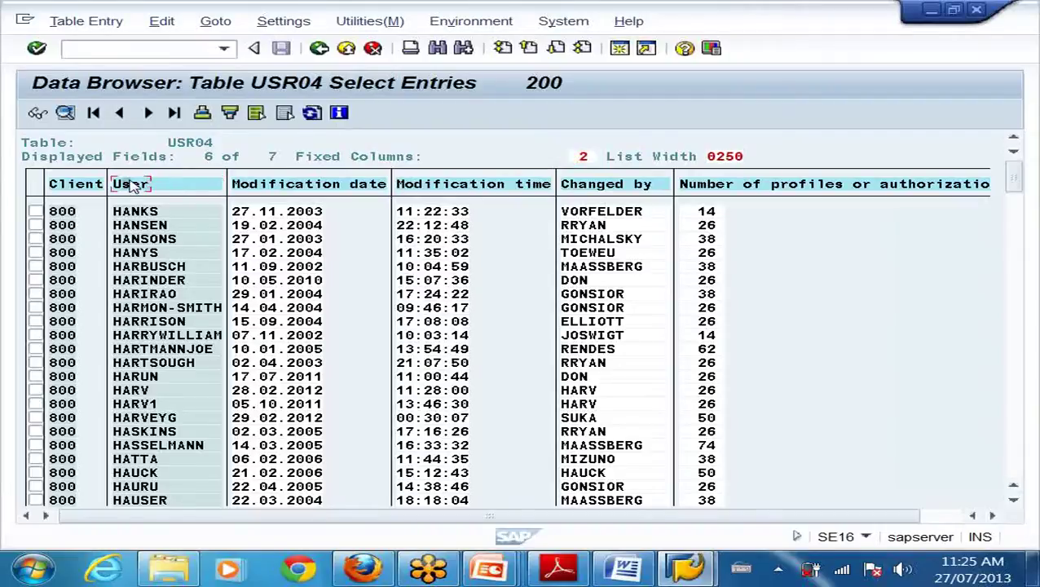
left_click(230, 114)
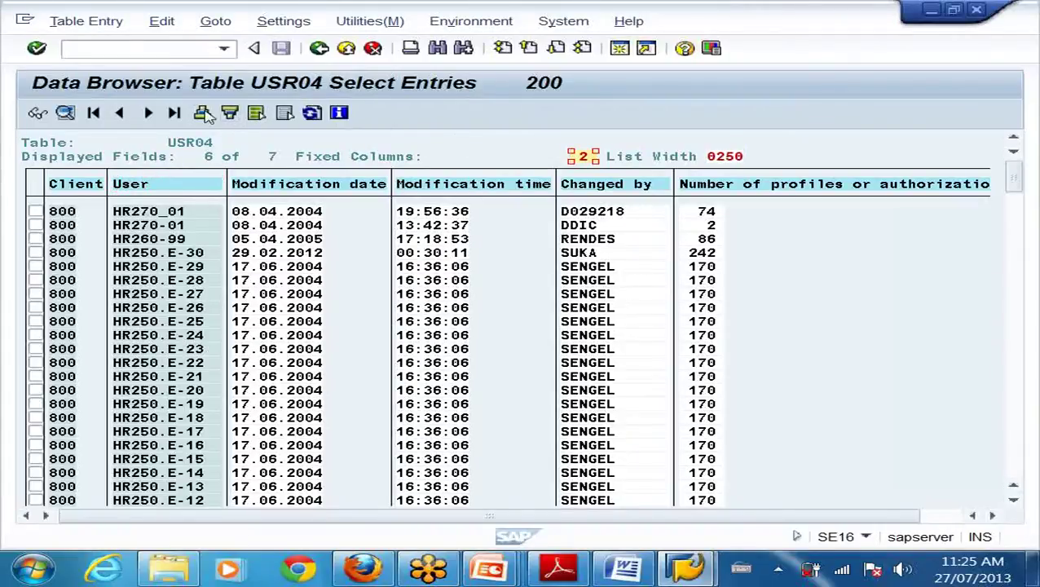
left_click(159, 186)
left_click(204, 114)
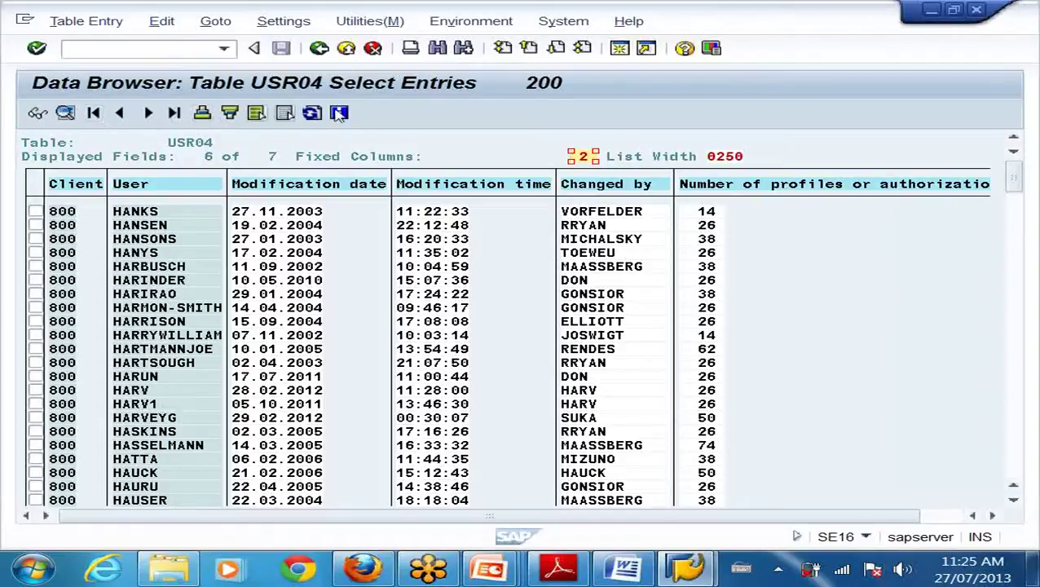
Search the entry list for a user name and position the cursor on its first hit
left_click(38, 112)
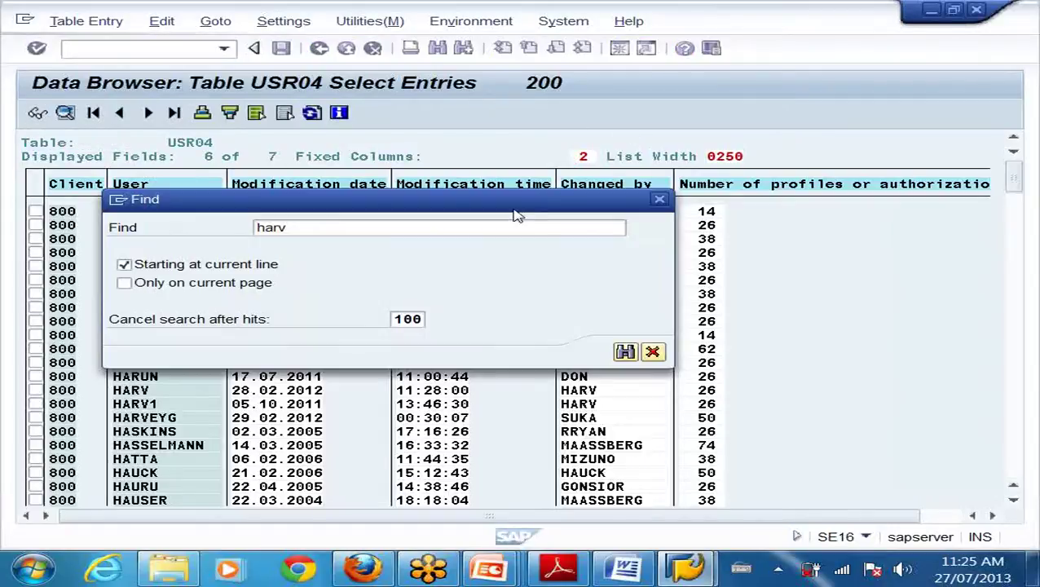
key("Return")
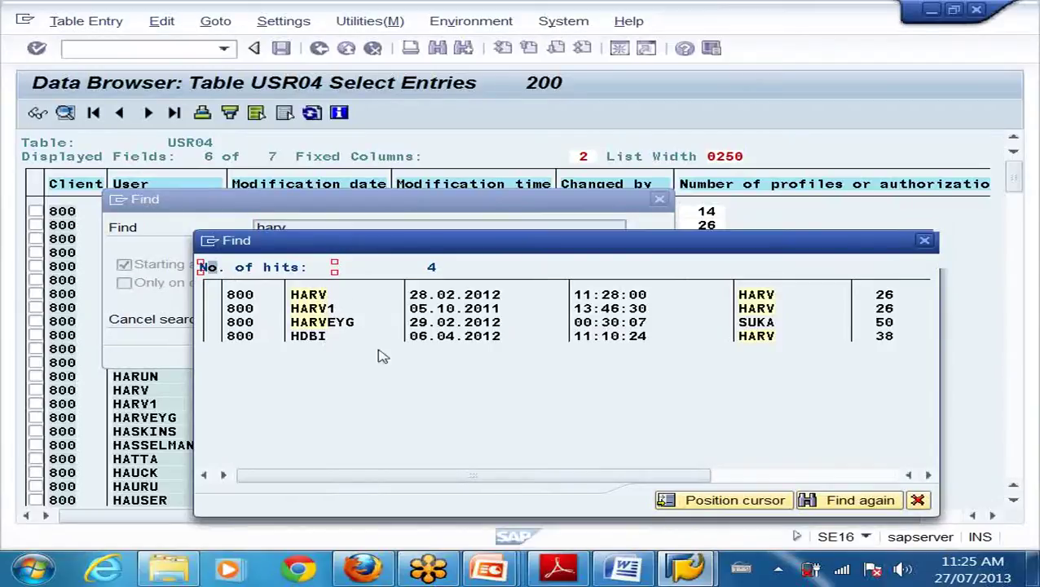
double_click(316, 297)
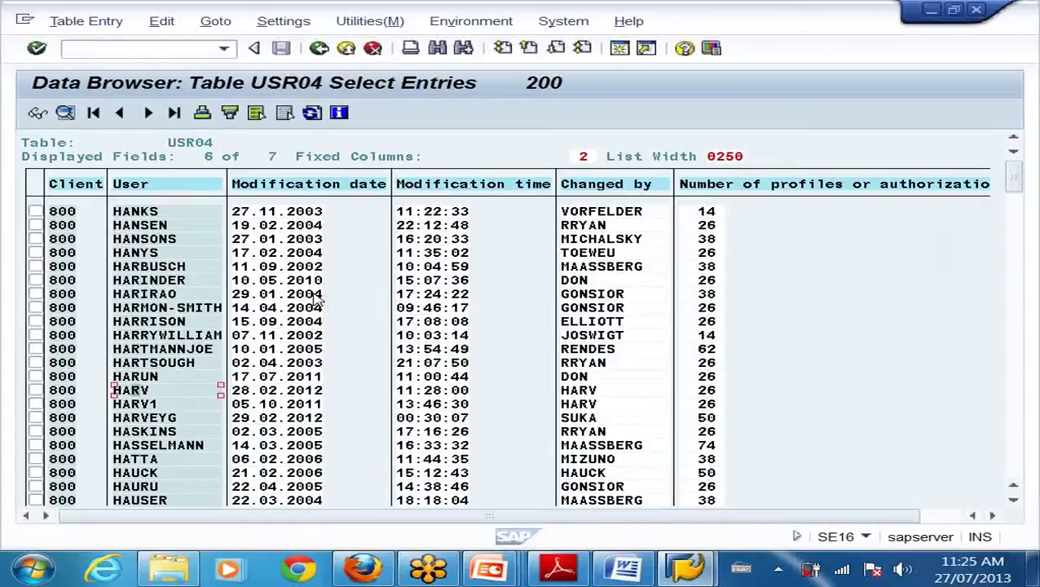
left_click(437, 49)
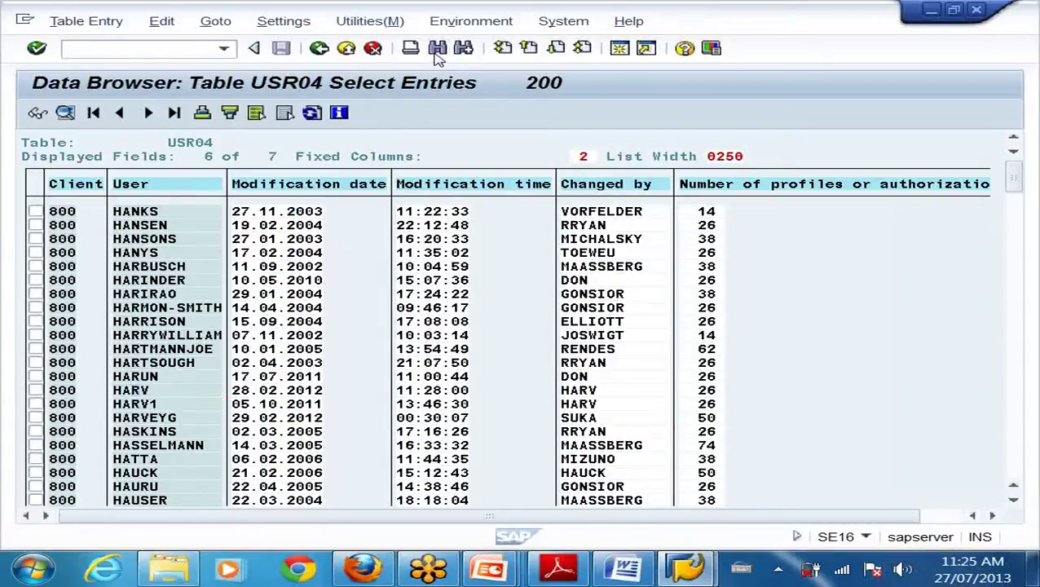
Repeat the user name search in the USR04 list and position the cursor on the client value of the first hit
left_click(625, 352)
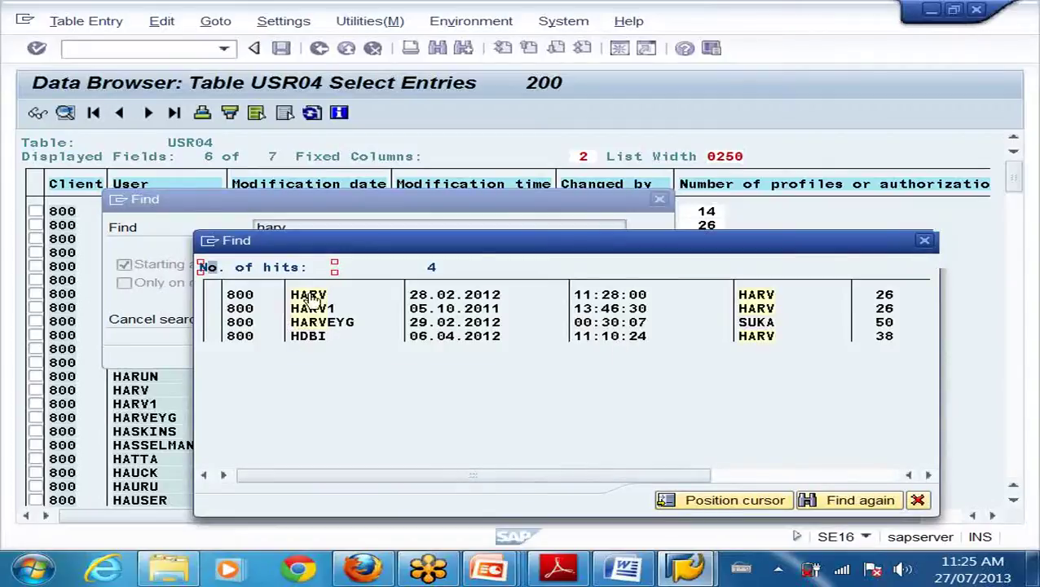
left_click(244, 295)
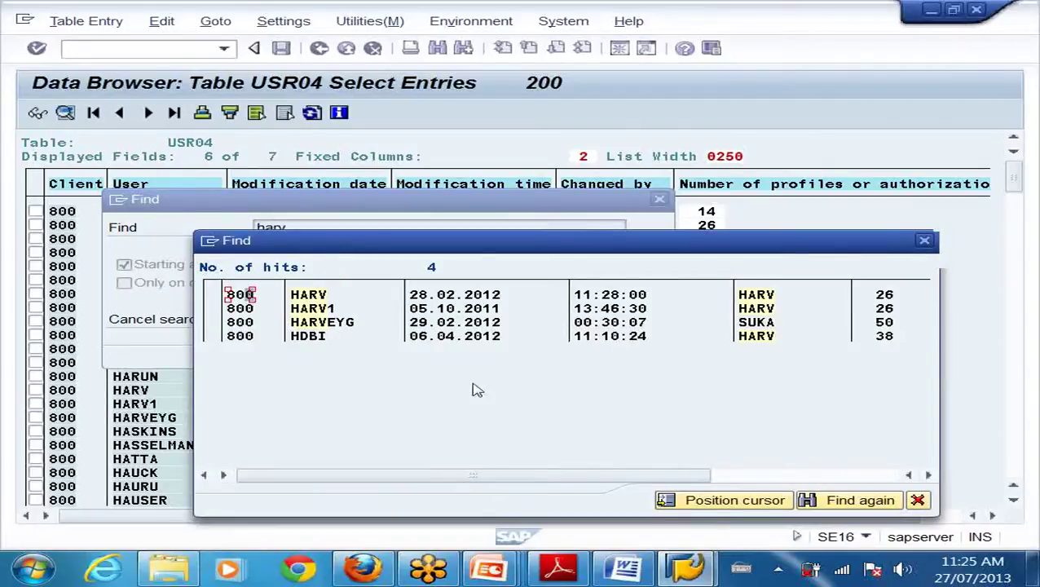
left_click(728, 501)
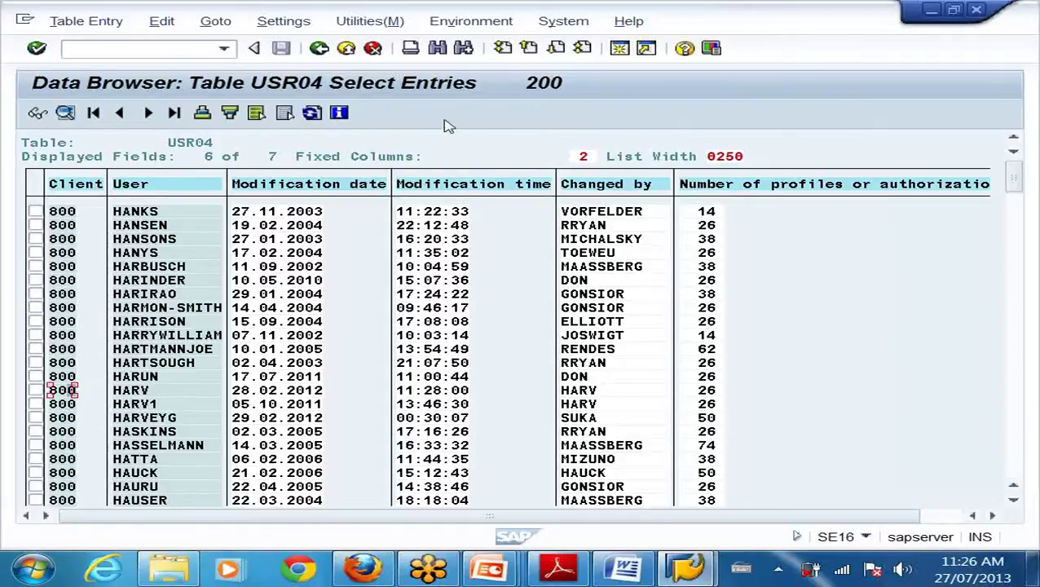
Display the field help for the Client column from one of the listed entries, and close the help window
left_click(62, 280)
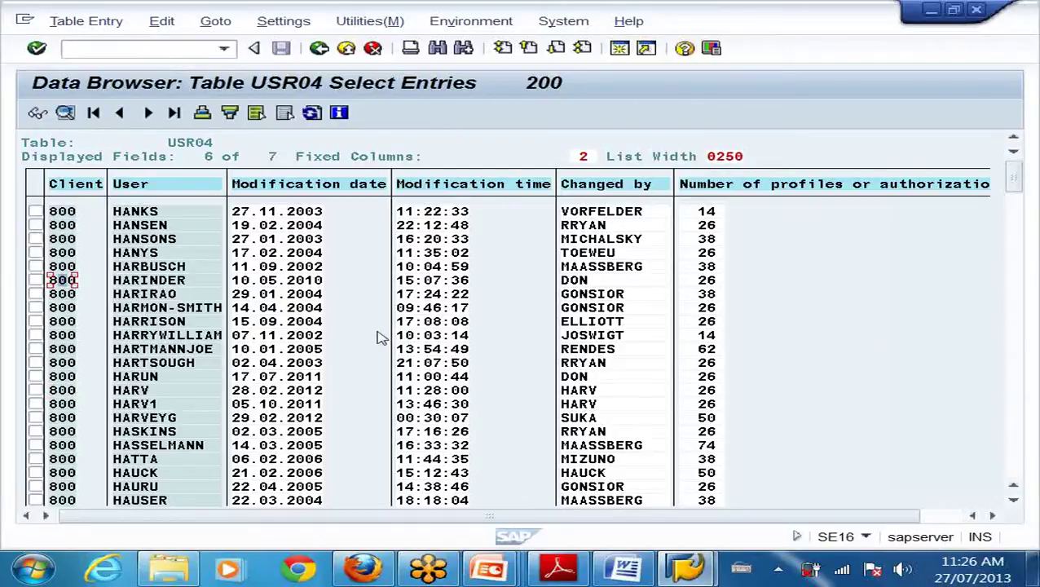
key("F1")
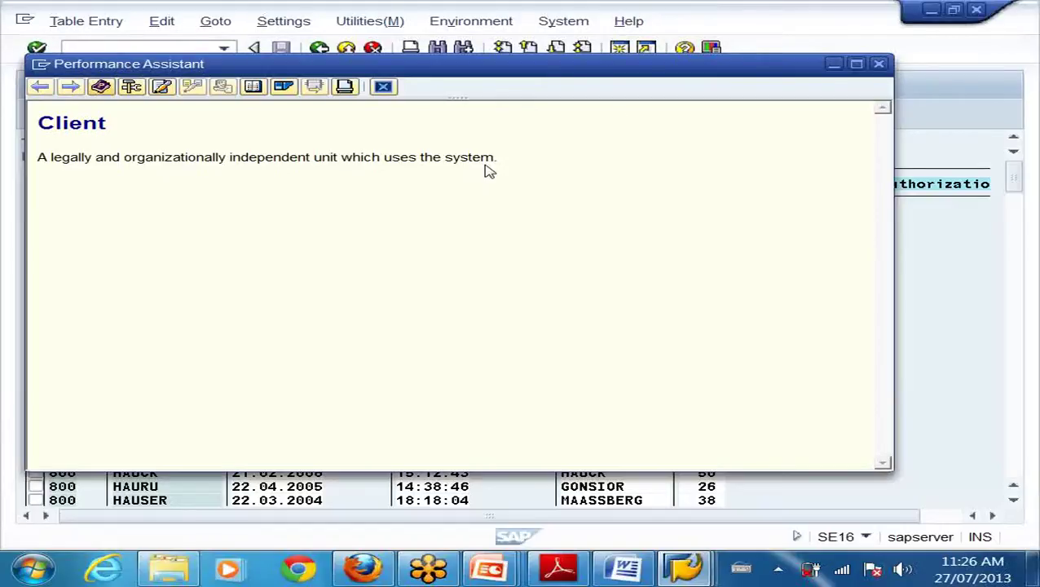
left_click(878, 63)
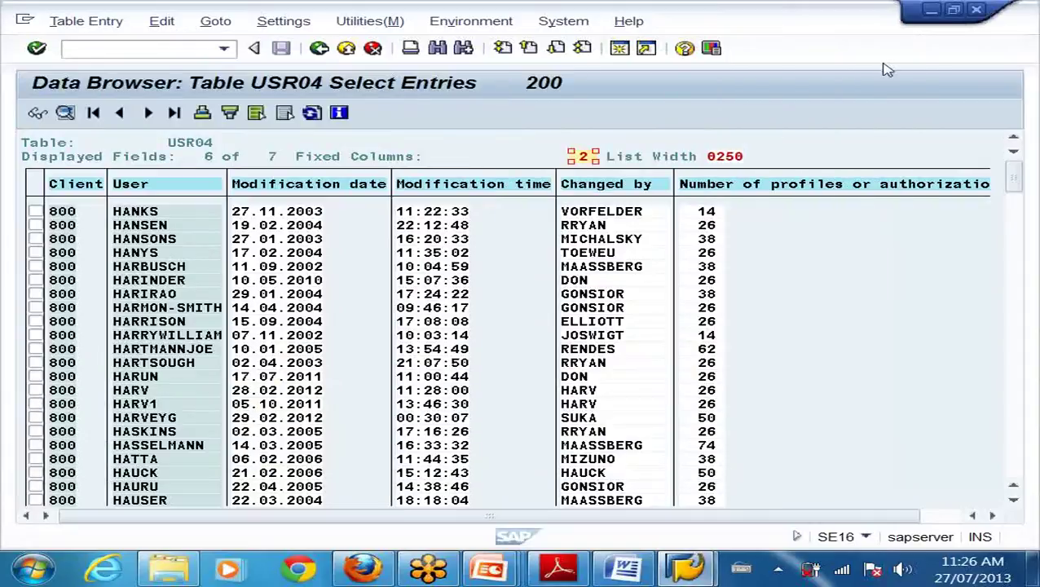
Log off from the SAP system without saving and close SAP Logon
left_click(977, 10)
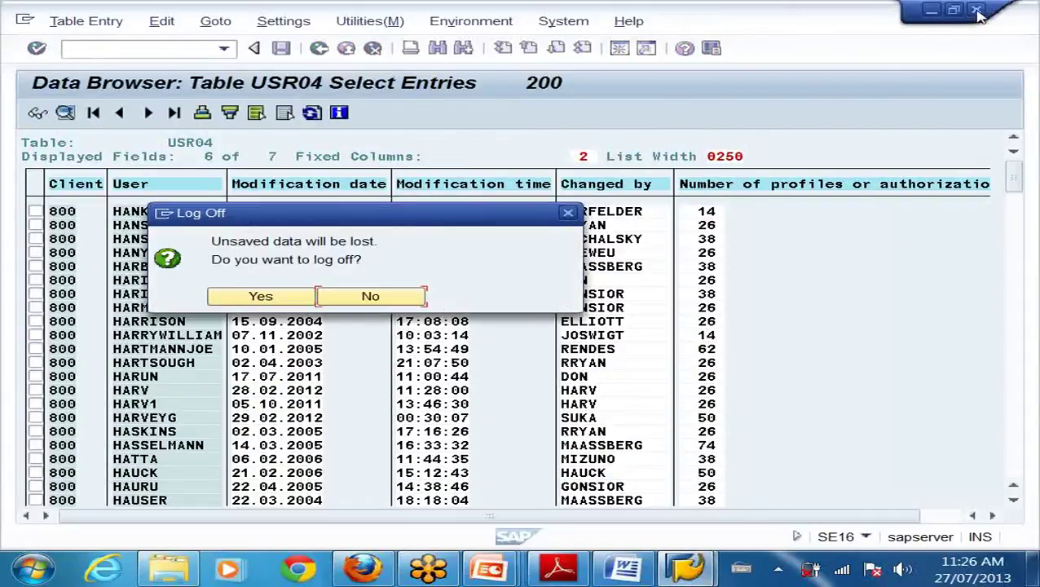
left_click(280, 298)
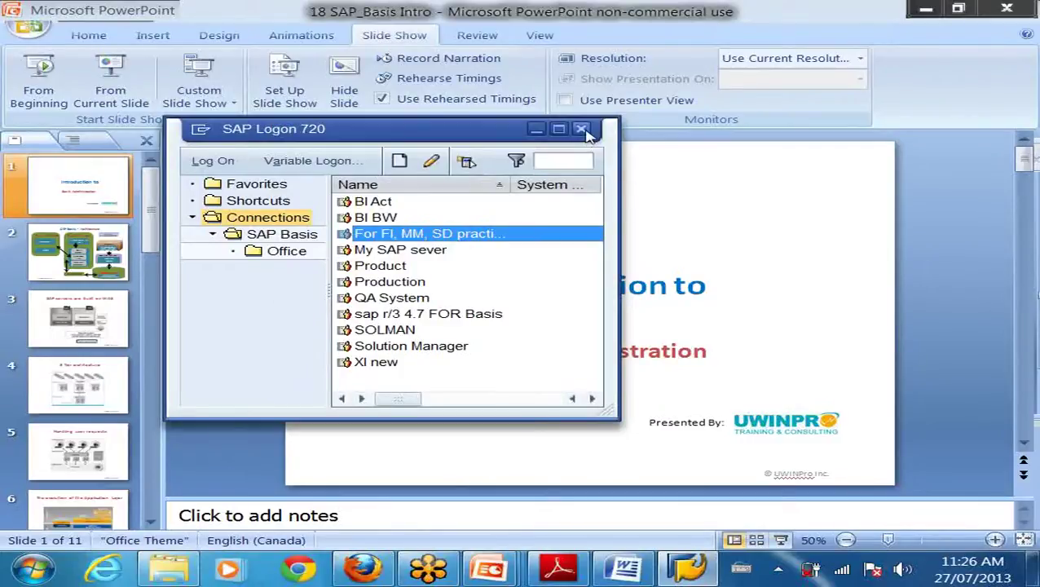
left_click(582, 129)
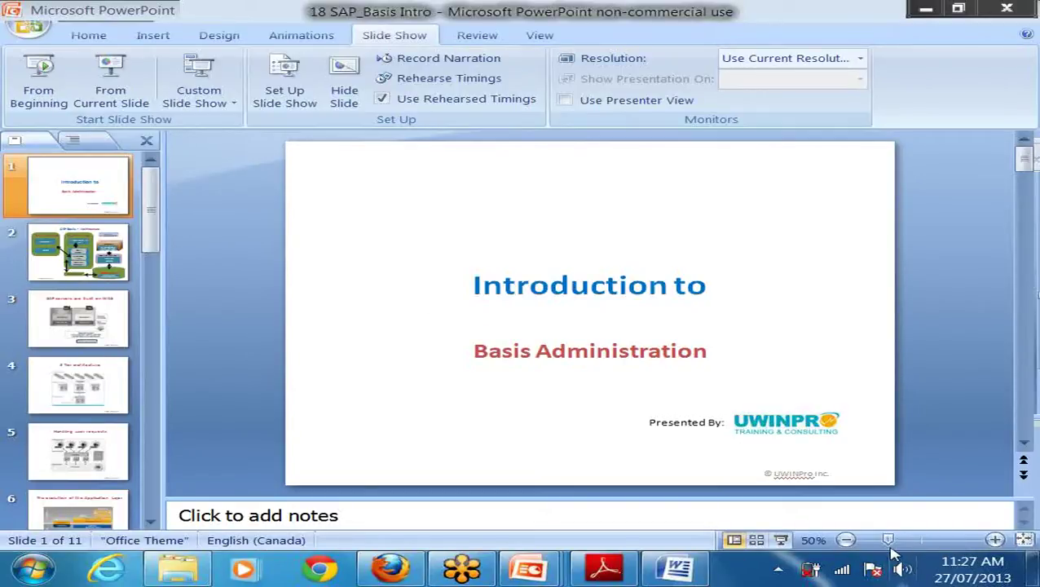
Launch WinSCP from the desktop, keep its leftover temporary folder, and connect to the stored session 192.168.0.223
left_click(1034, 577)
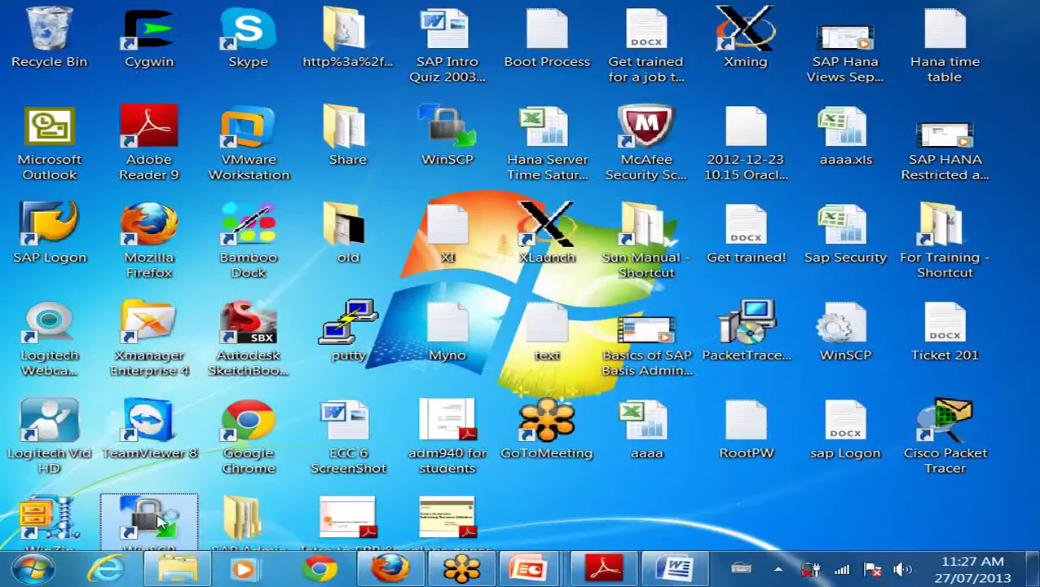
double_click(163, 522)
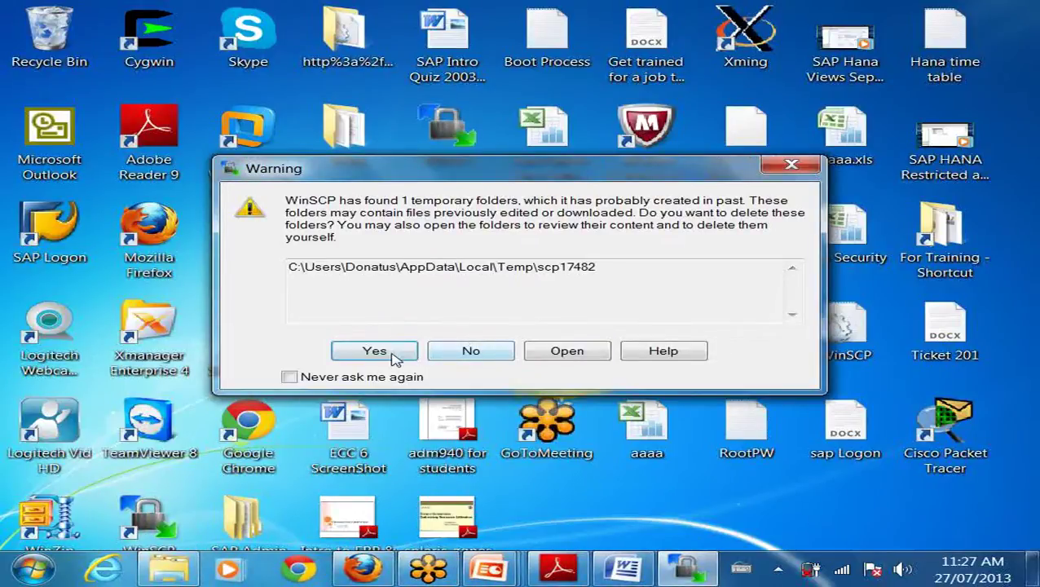
left_click(395, 357)
left_click(457, 348)
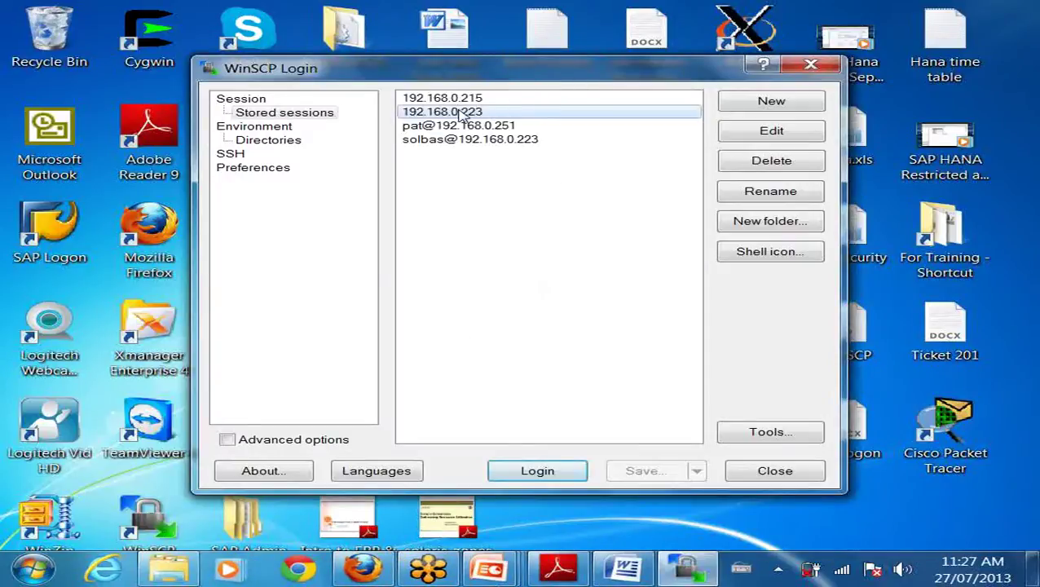
mouse_move(461, 115)
double_click(461, 114)
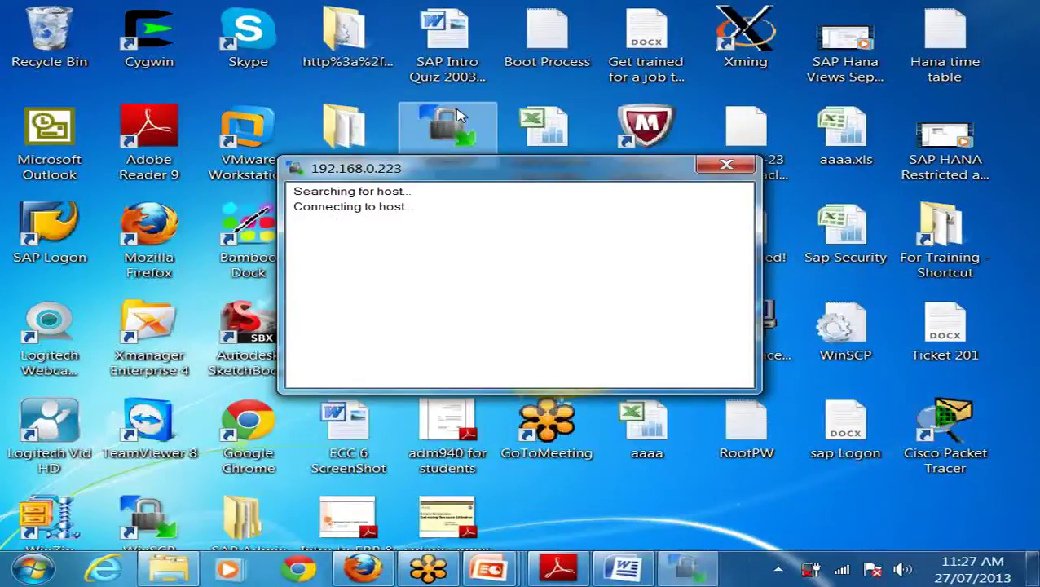
Log in to the WinSCP session with the account's user name and password
type("basis")
key("Return")
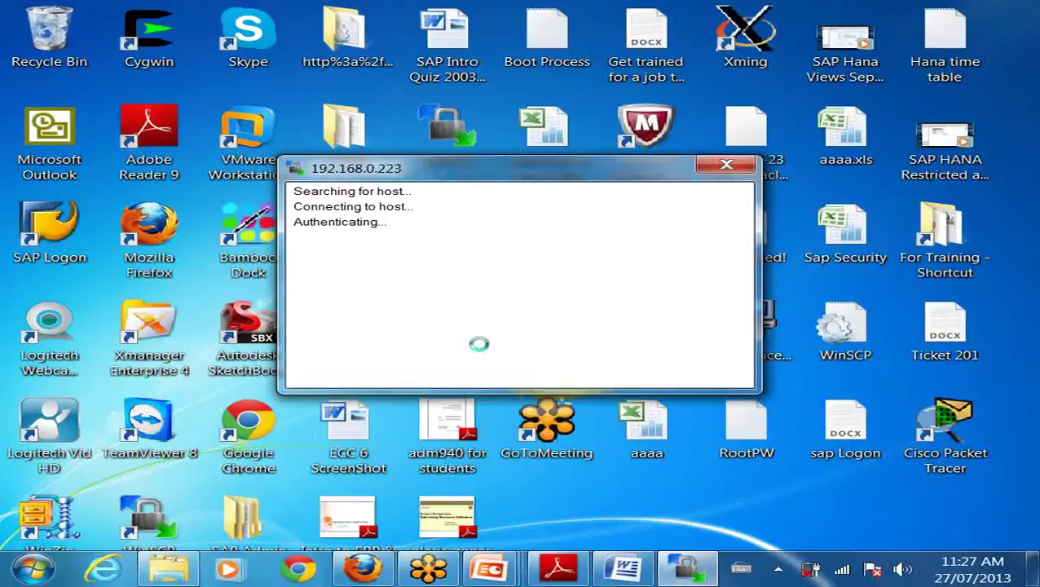
type("*****")
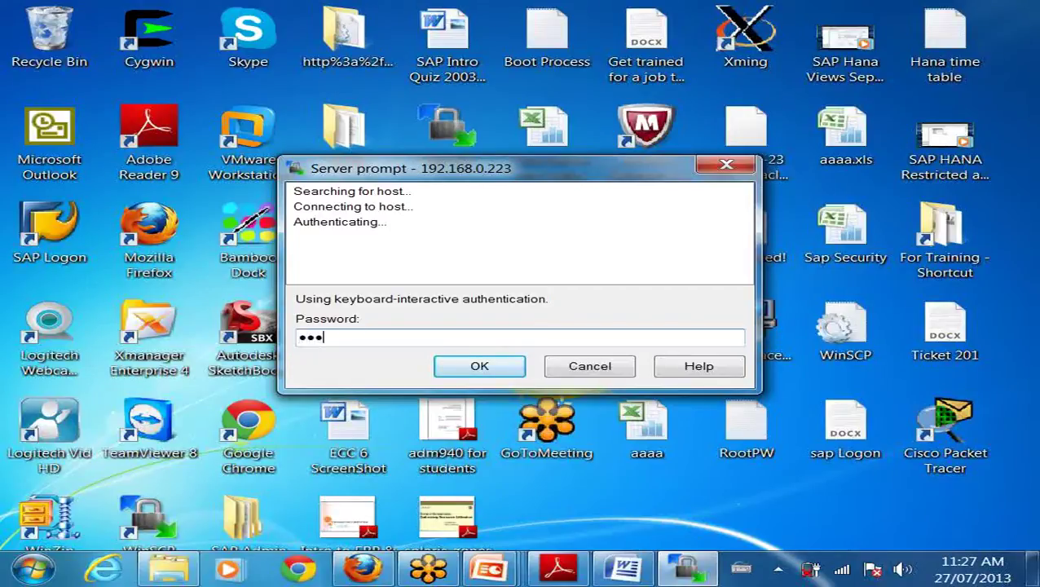
key("BackSpace")
key("BackSpace")
key("BackSpace")
key("BackSpace")
key("BackSpace")
type("********")
left_click(480, 364)
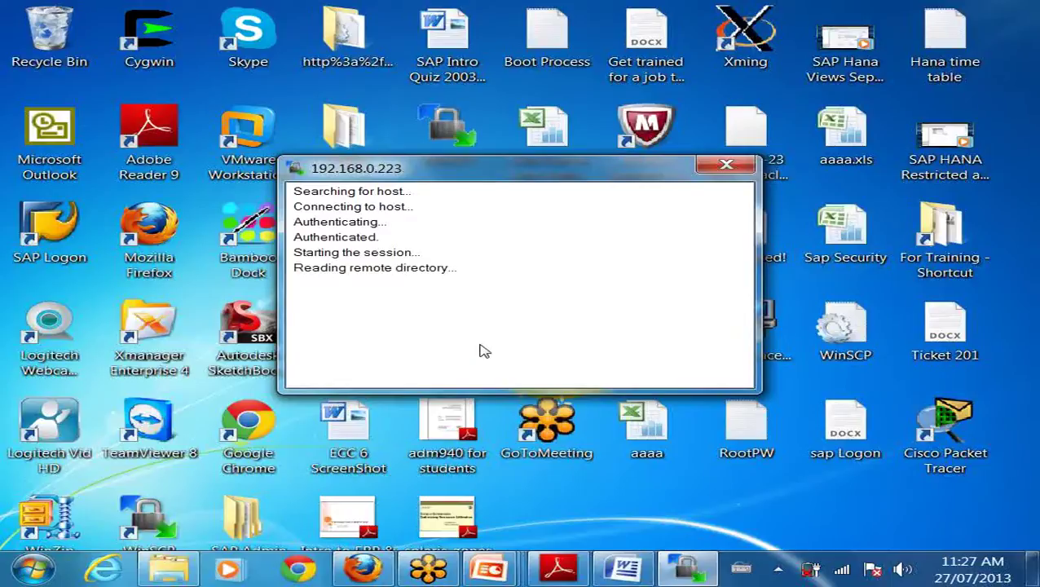
left_click(480, 346)
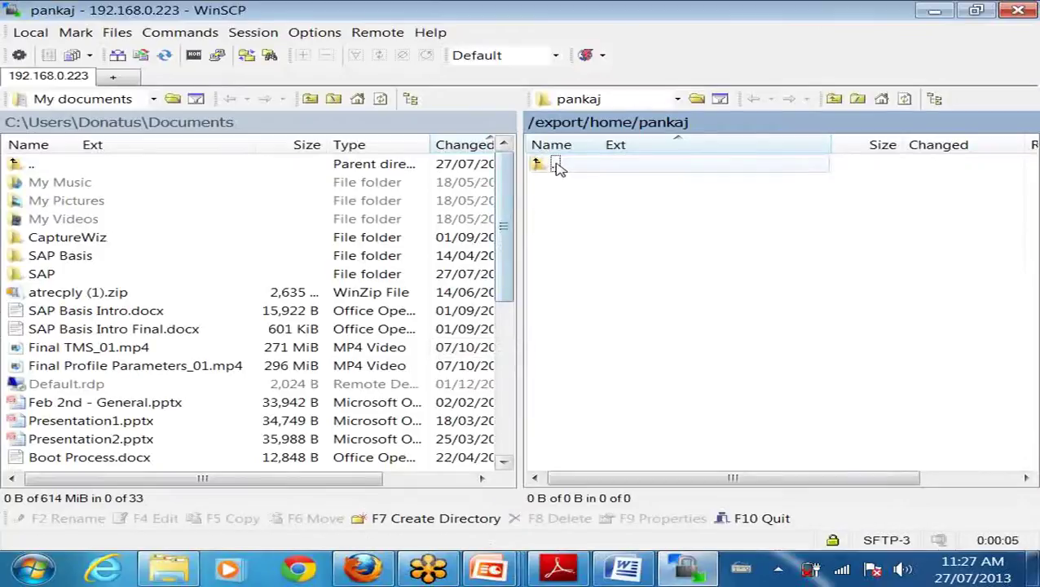
Try to open the parent of the remote home directory, and close the WinSCP session
double_click(558, 166)
left_click(499, 346)
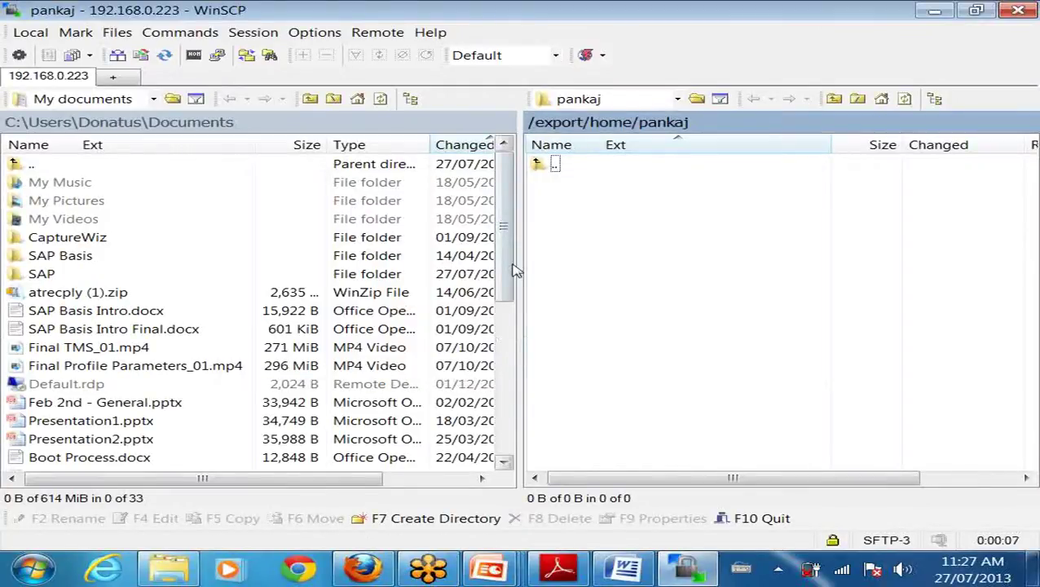
left_click(1018, 9)
left_click(434, 297)
double_click(447, 129)
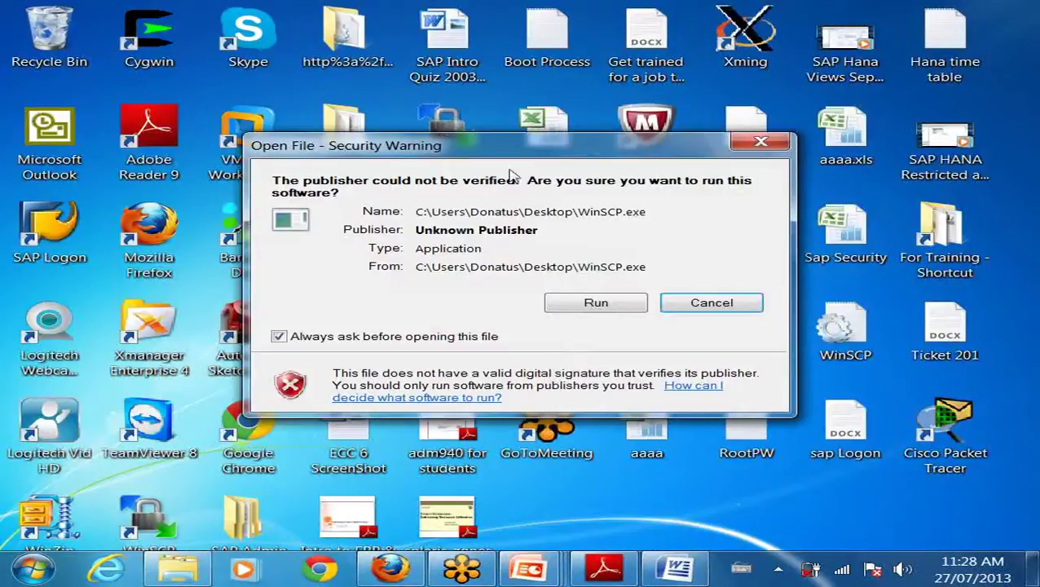
left_click(761, 143)
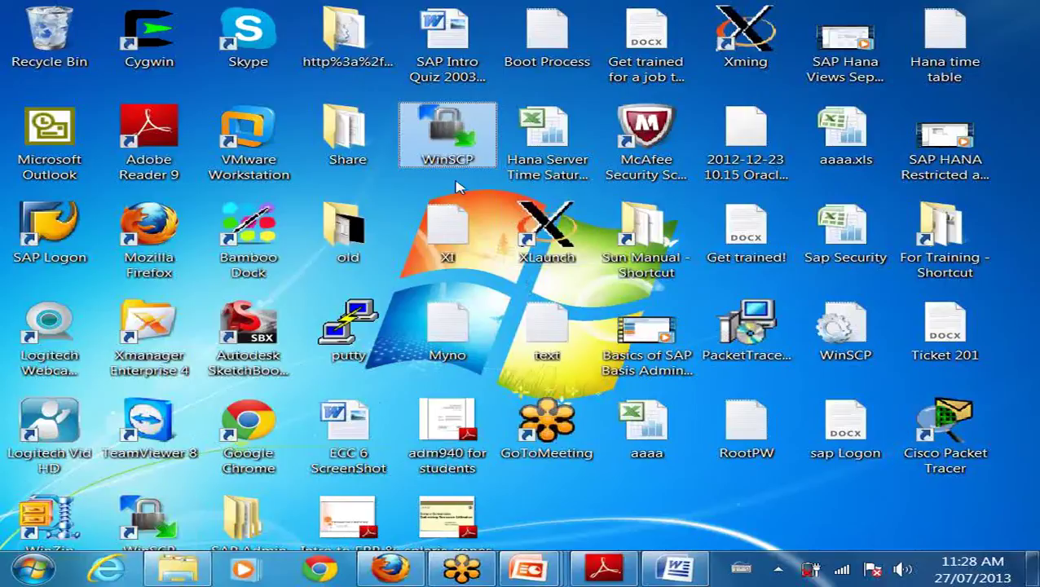
Run PuTTY from the desktop and open the saved session that connects to 192.168.0.223
left_click(376, 336)
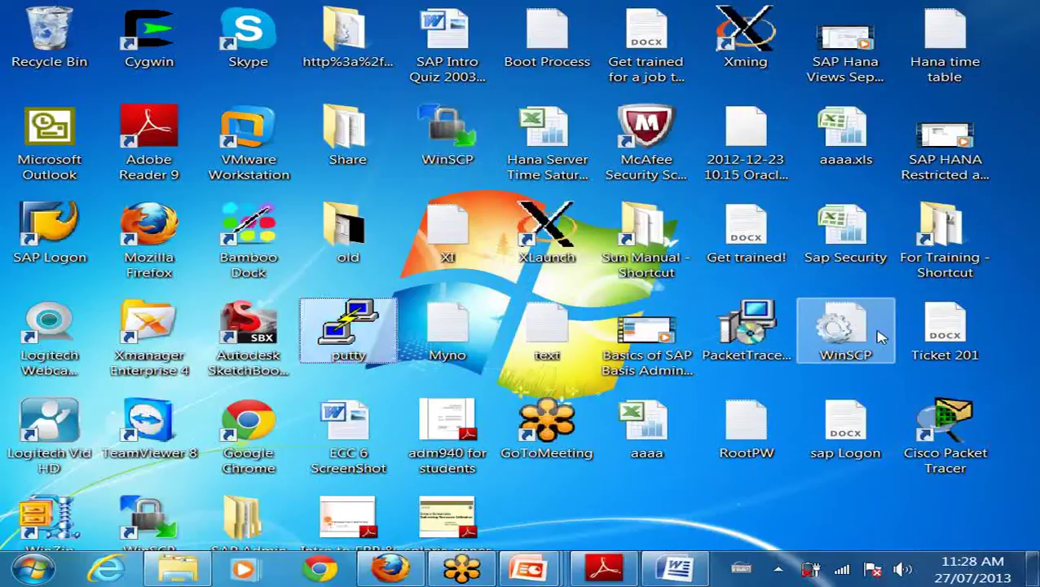
double_click(383, 336)
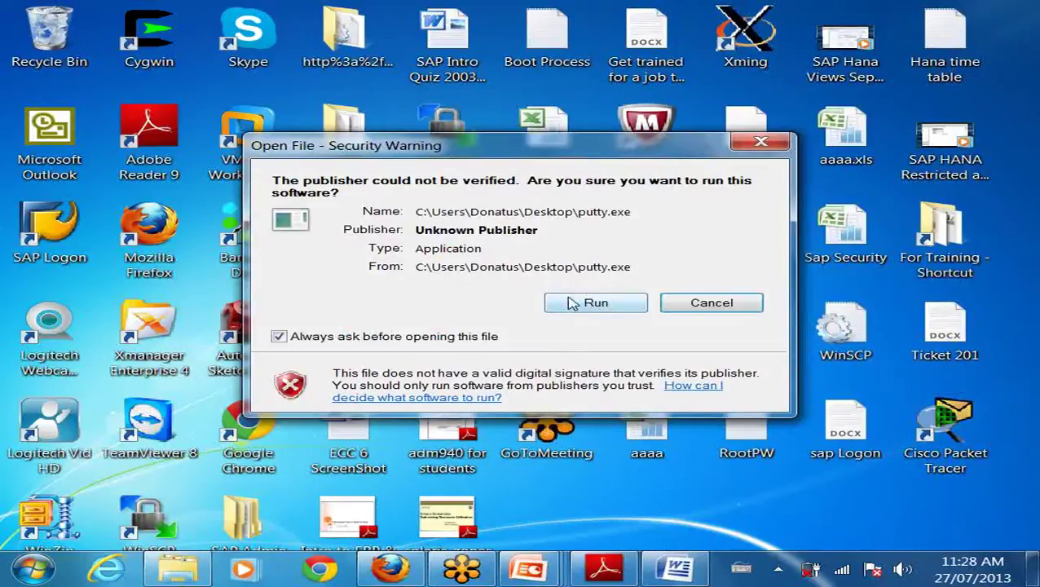
left_click(600, 305)
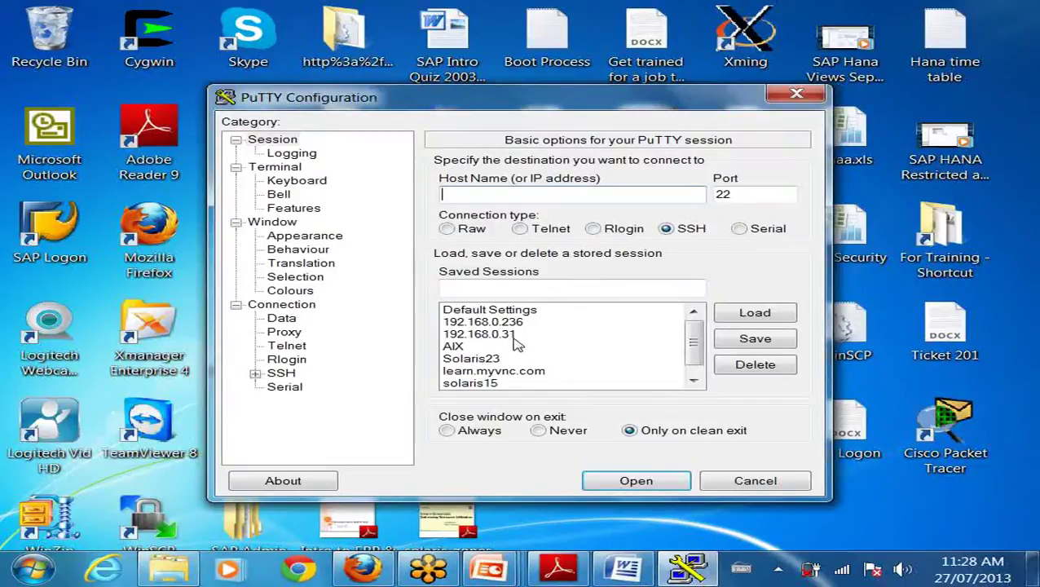
double_click(500, 372)
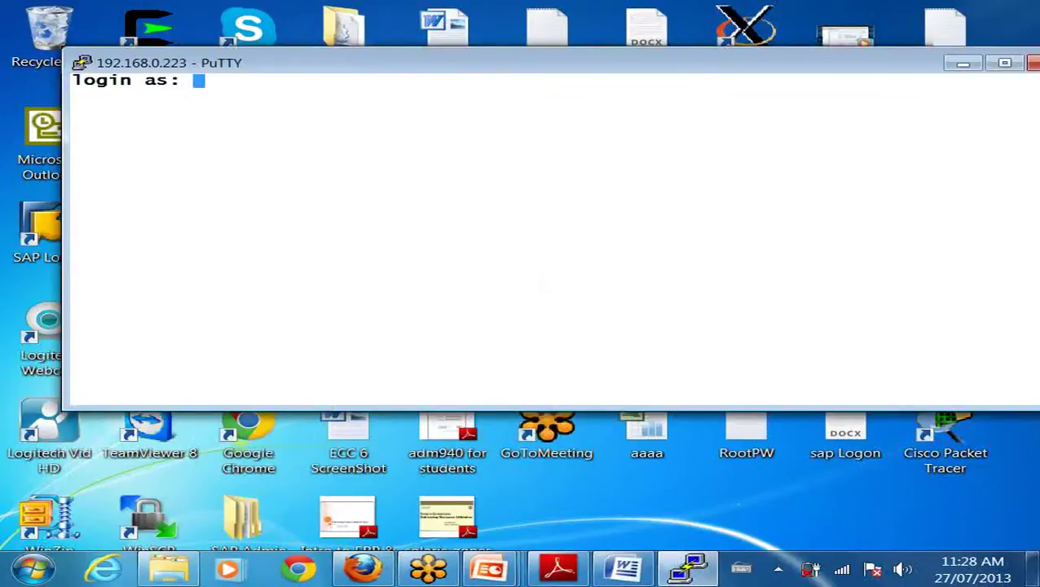
Log in to the terminal with the account's user name and password, and switch to the superuser with su and its password
type("kum")
key("Return")
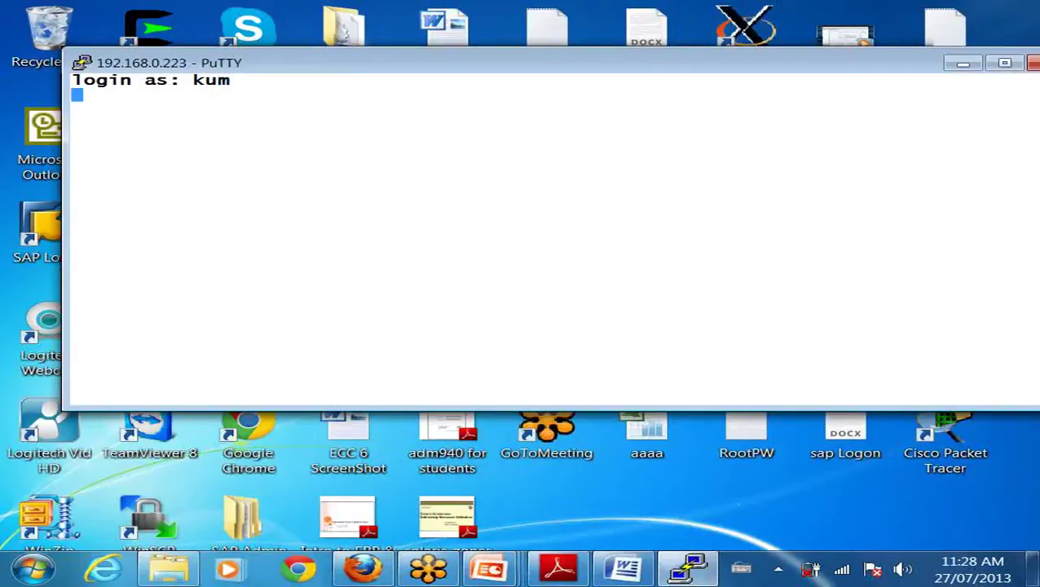
key("Return")
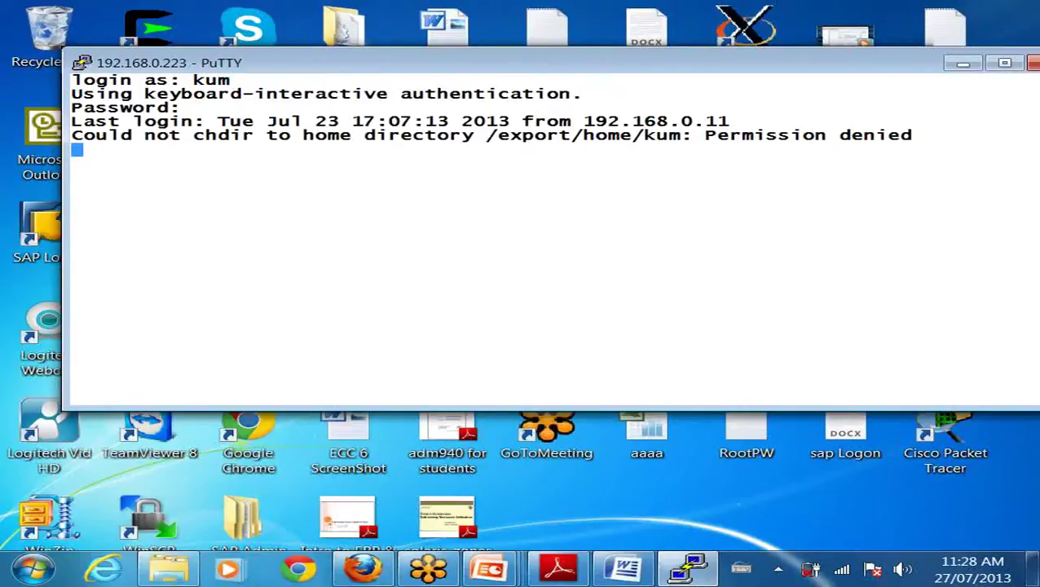
type("su")
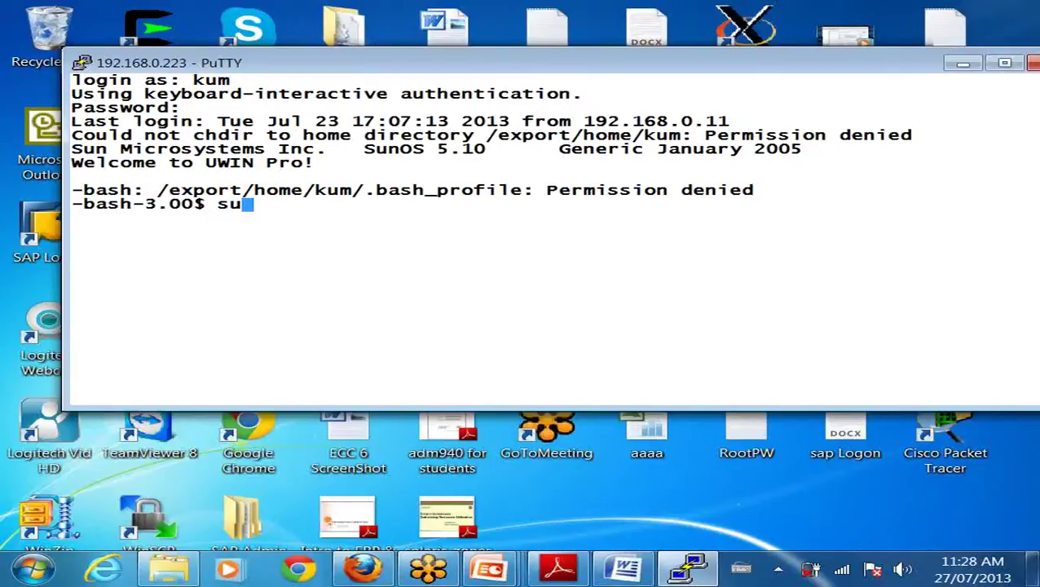
key("Return")
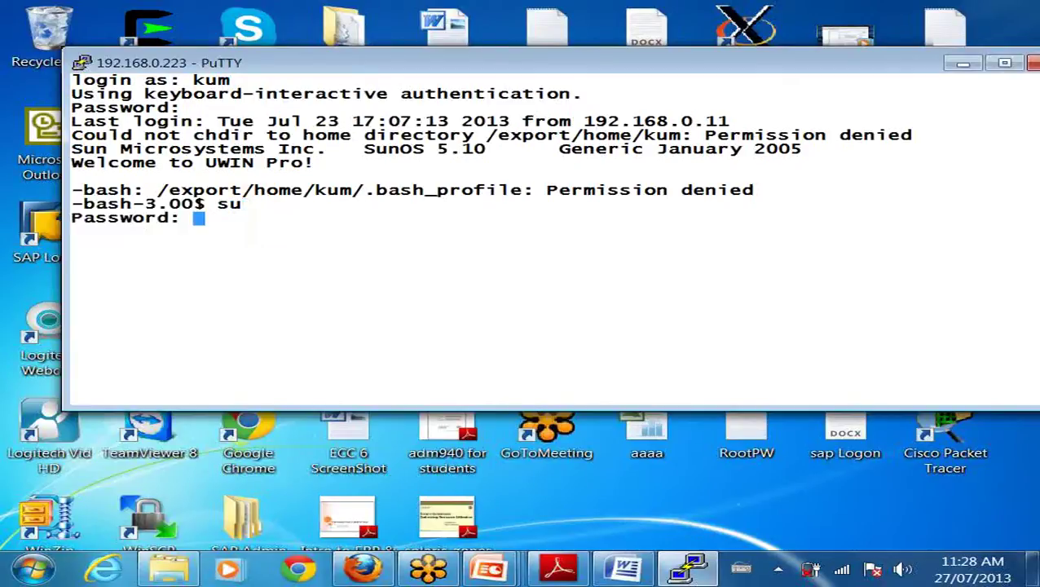
key("Return")
Change the password of the basis account with passwd basis, entering and re-entering the new password
type("passwd ")
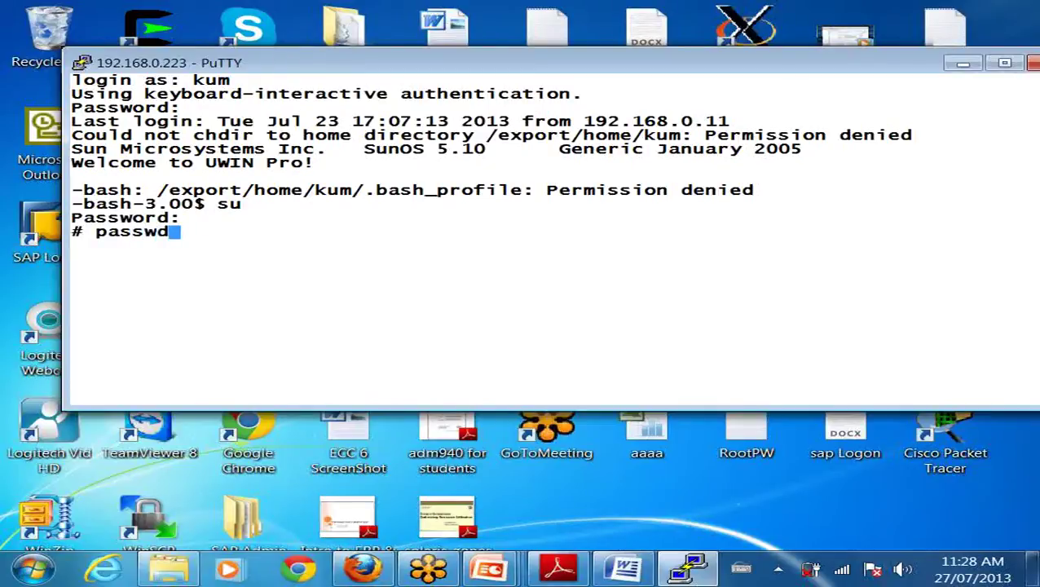
type("n")
key("BackSpace")
type("ba")
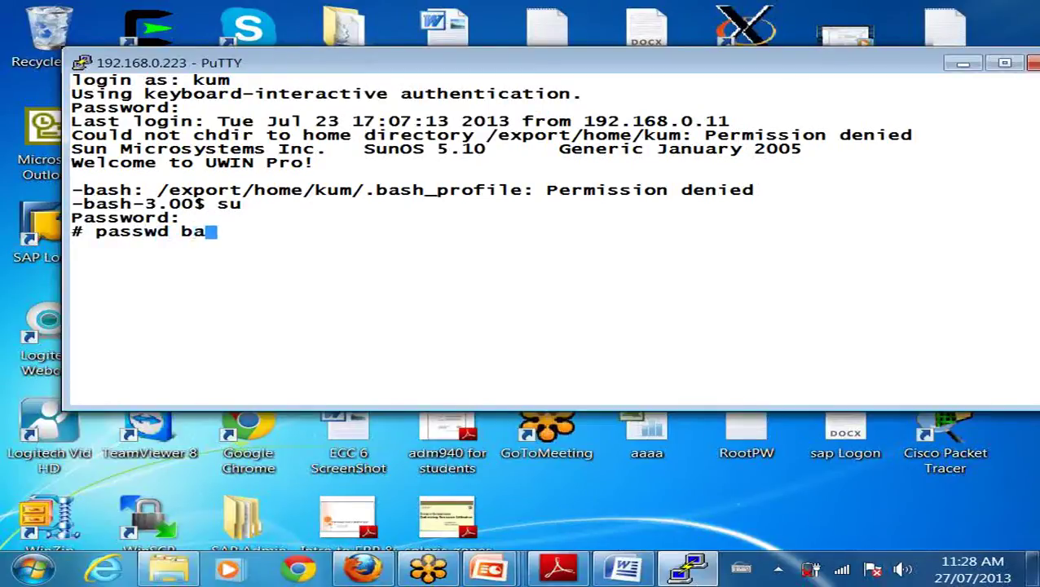
type("sis")
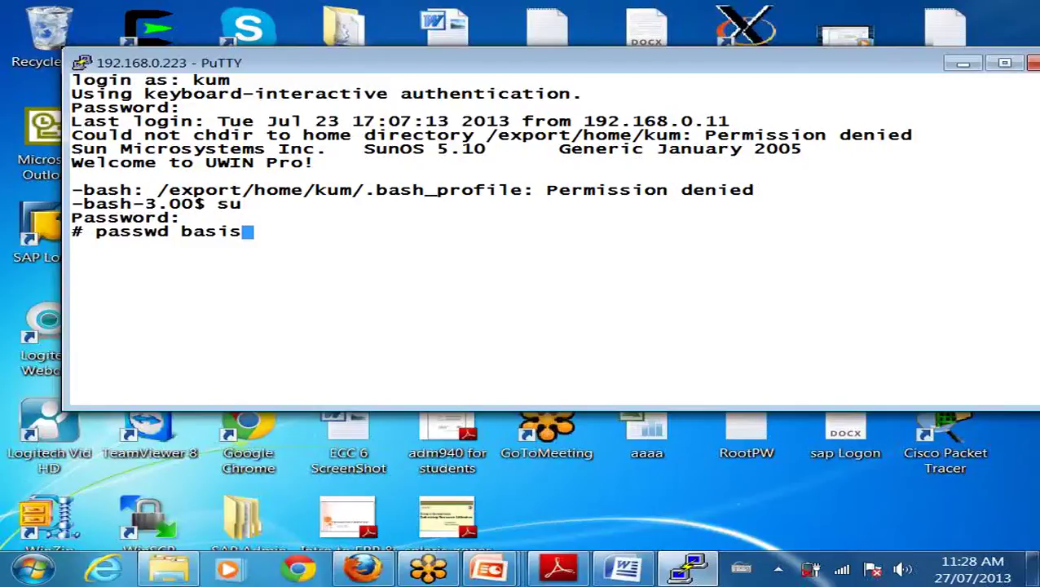
key("Return")
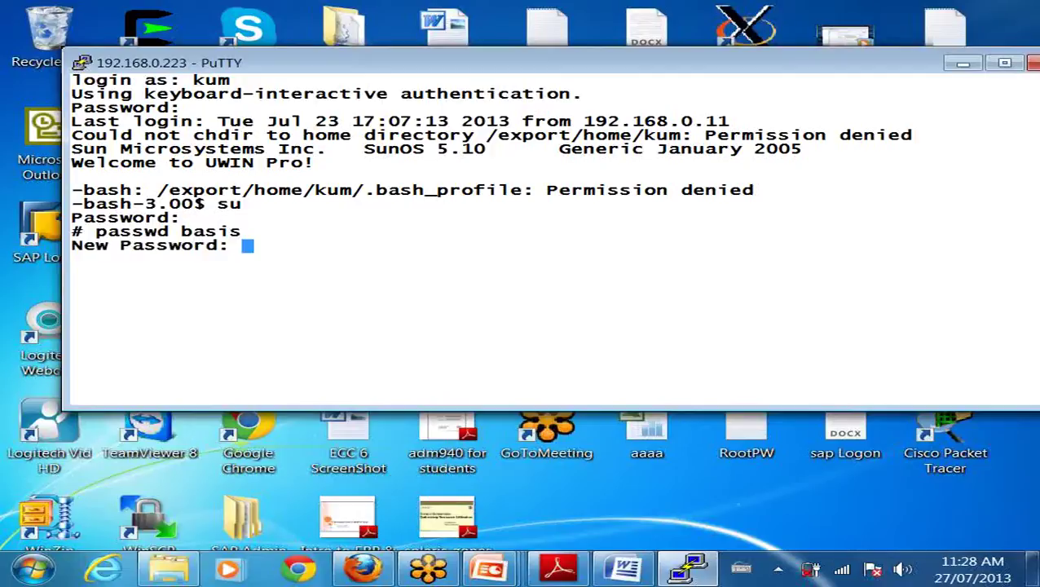
key("Return")
key("Return")
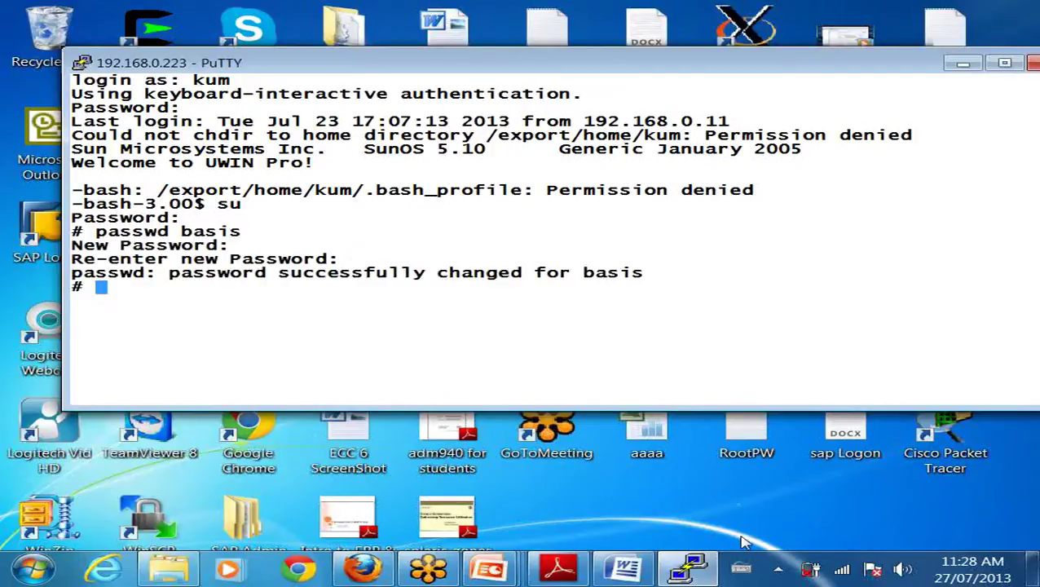
Minimize the terminal, run WinSCP from the desktop, dismiss its temporary-folder warning, and open the stored session 192.168.0.223
left_click(962, 62)
double_click(447, 128)
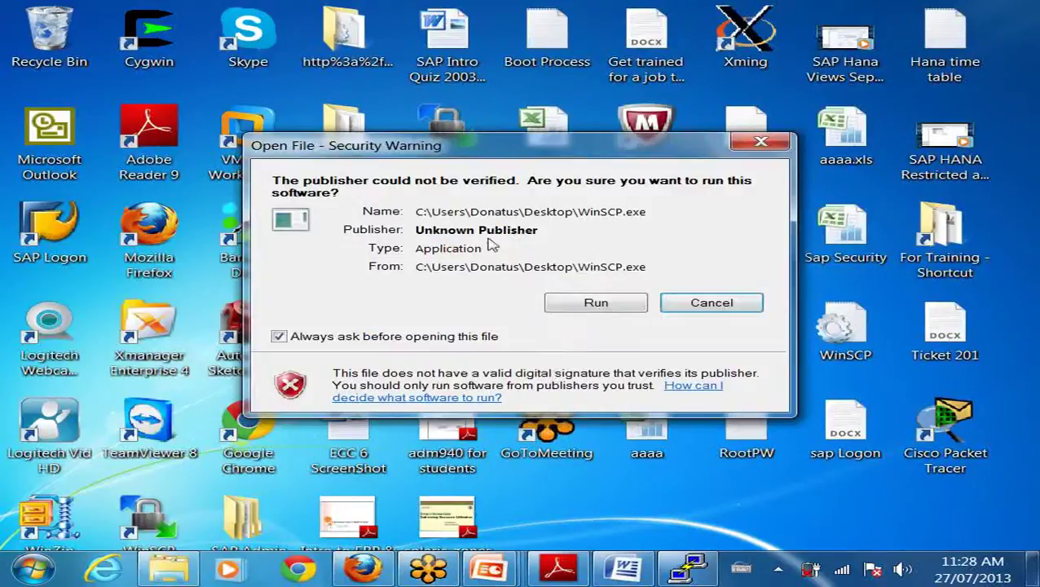
left_click(609, 309)
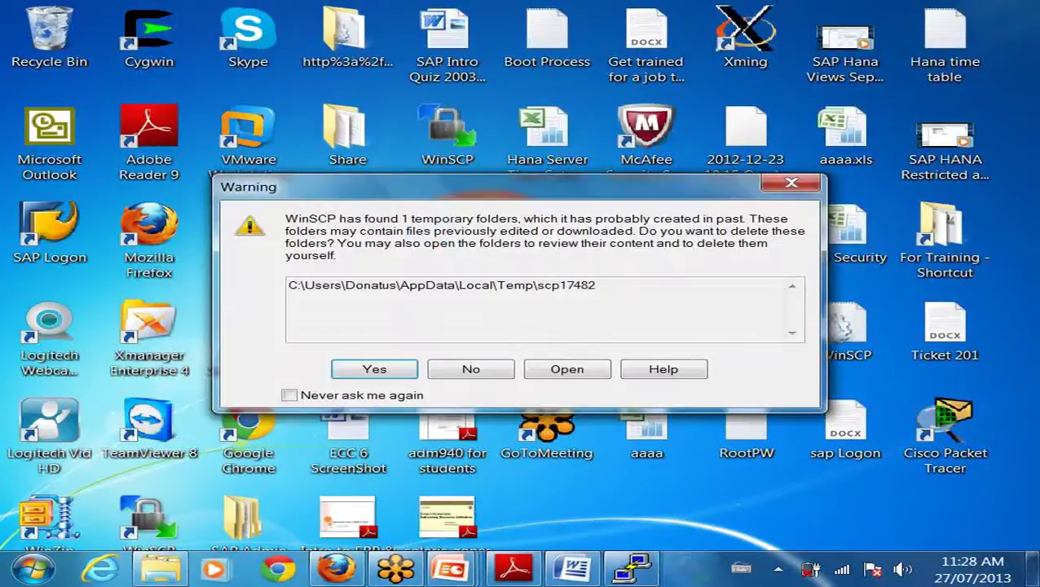
left_click(400, 371)
left_click(472, 367)
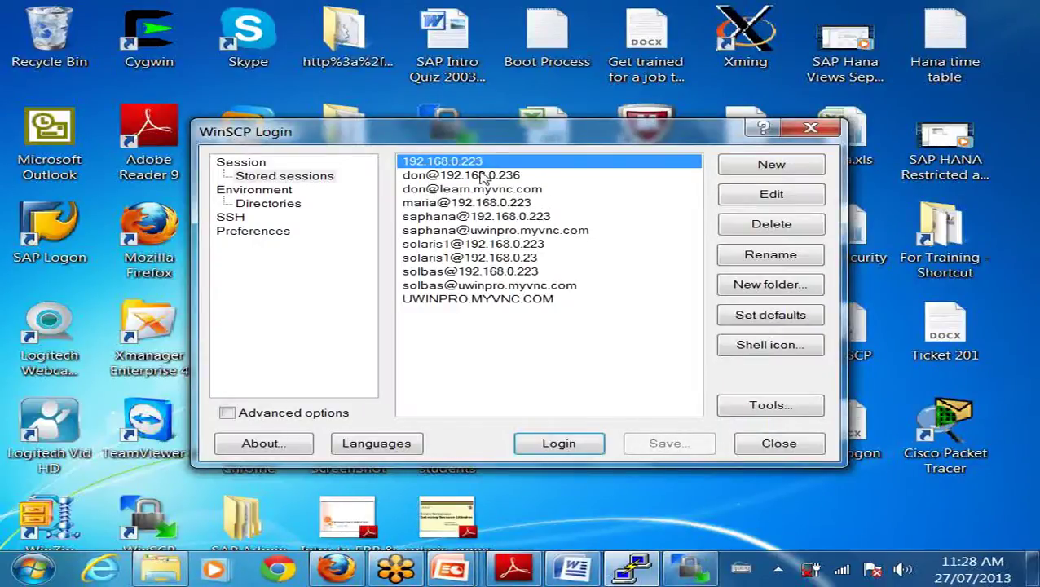
double_click(477, 167)
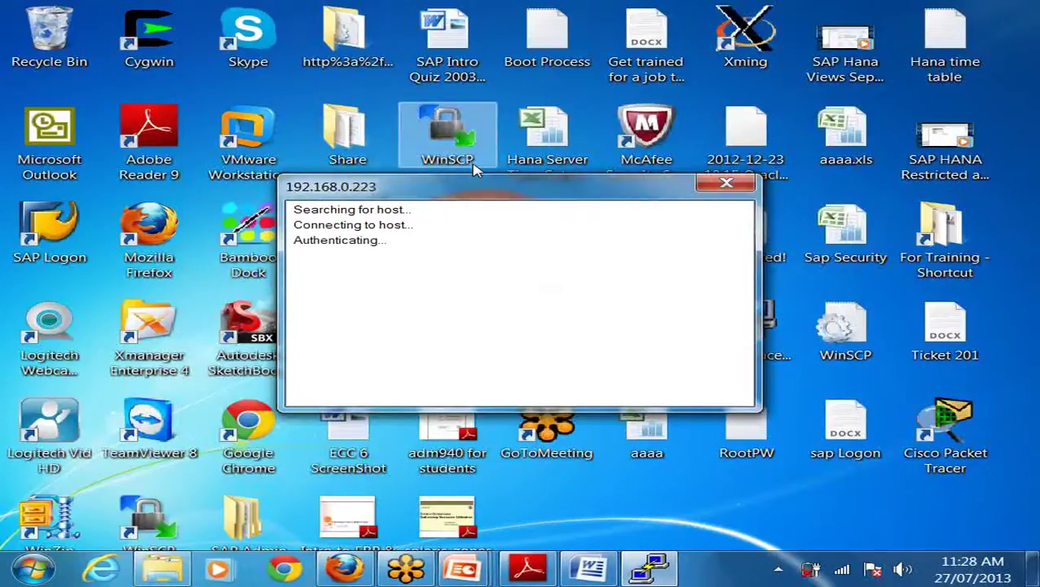
Log in to the server as basis, entering the account password
type("basis")
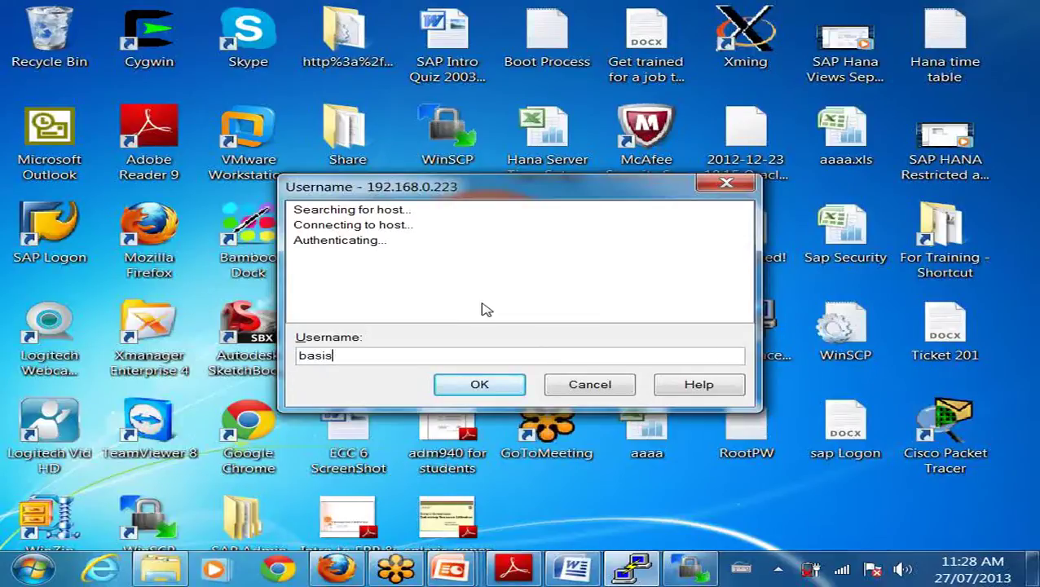
key("Return")
type("*****")
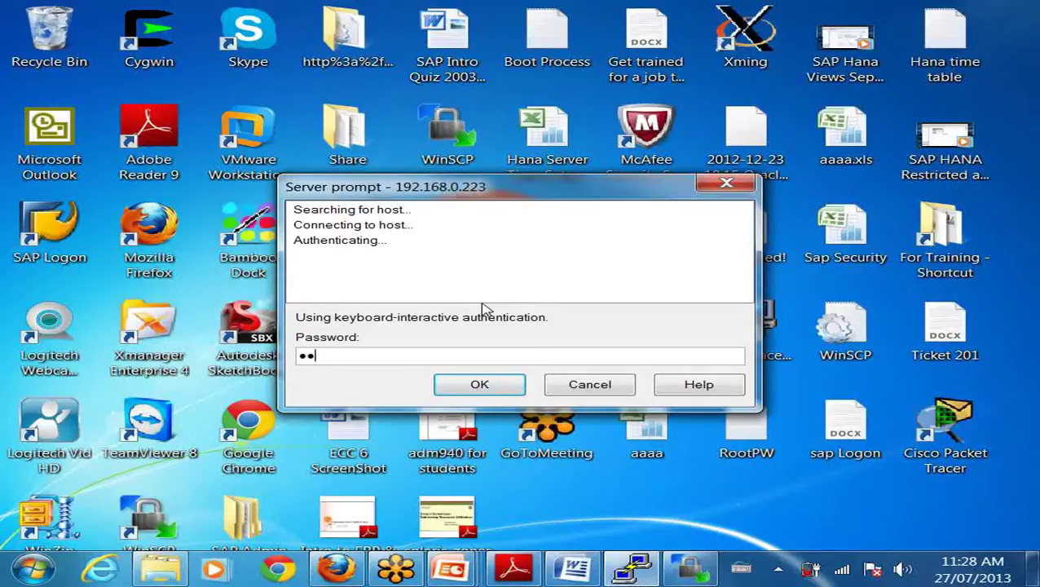
type("***")
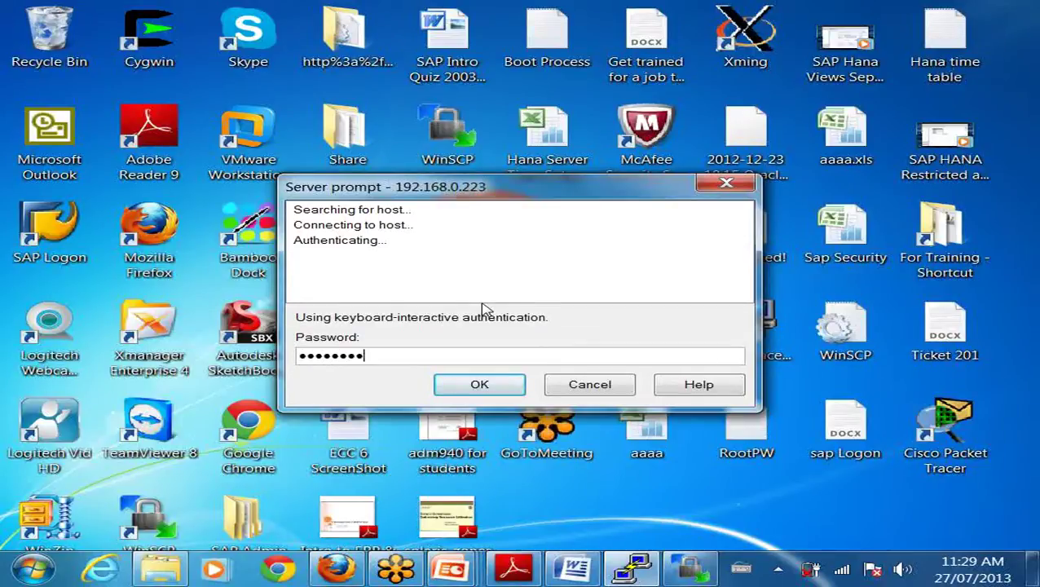
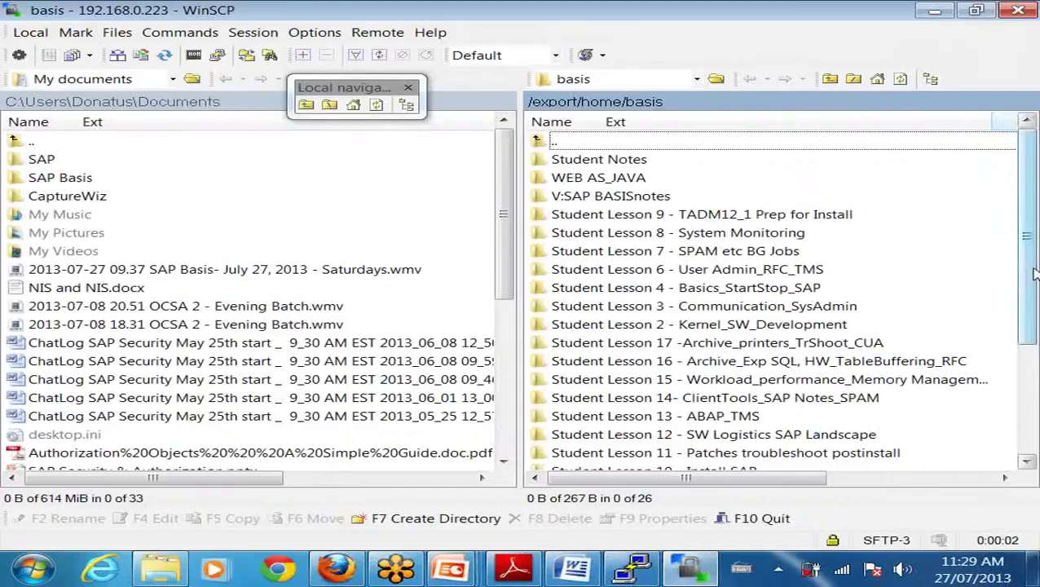
Look through the lesson folders in the remote basis home directory and open Student Lesson 1 -TADM10_1 SAP Solution_Navigation
scroll(1030, 338, "down", 2)
left_click_drag(1029, 338, 1036, 294)
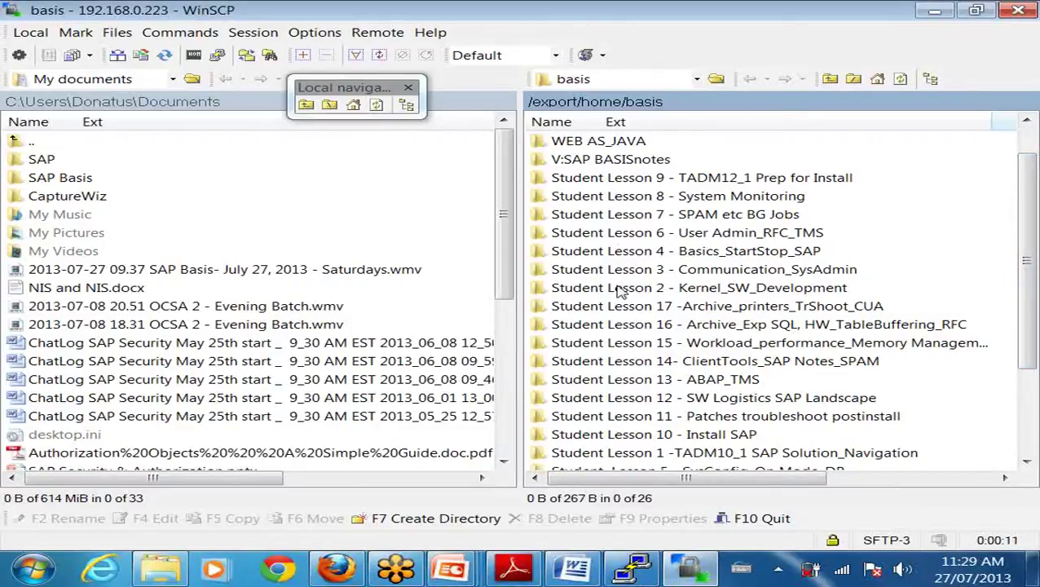
left_click_drag(1029, 302, 1030, 340)
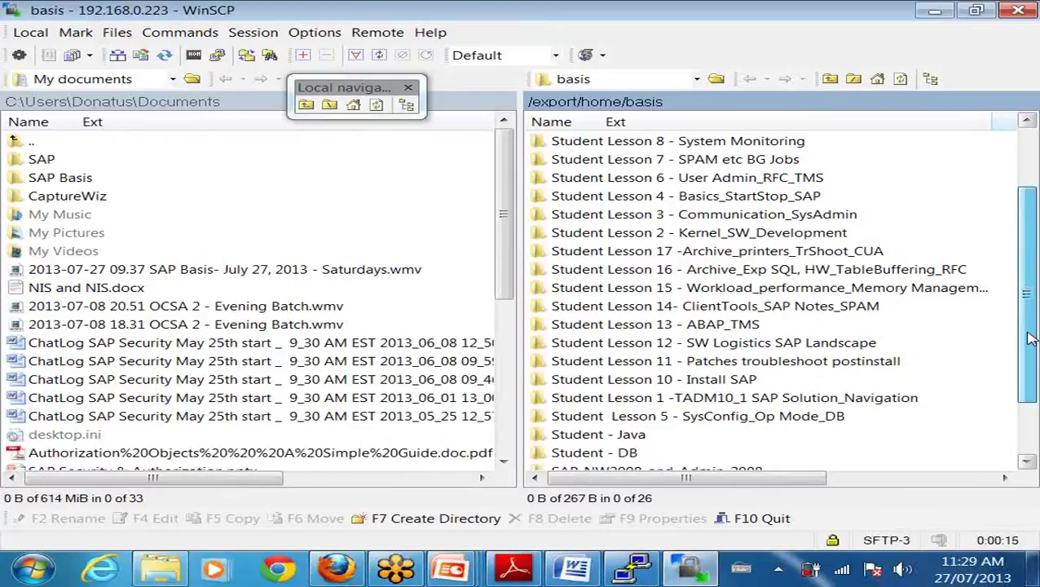
left_click_drag(1031, 338, 1034, 269)
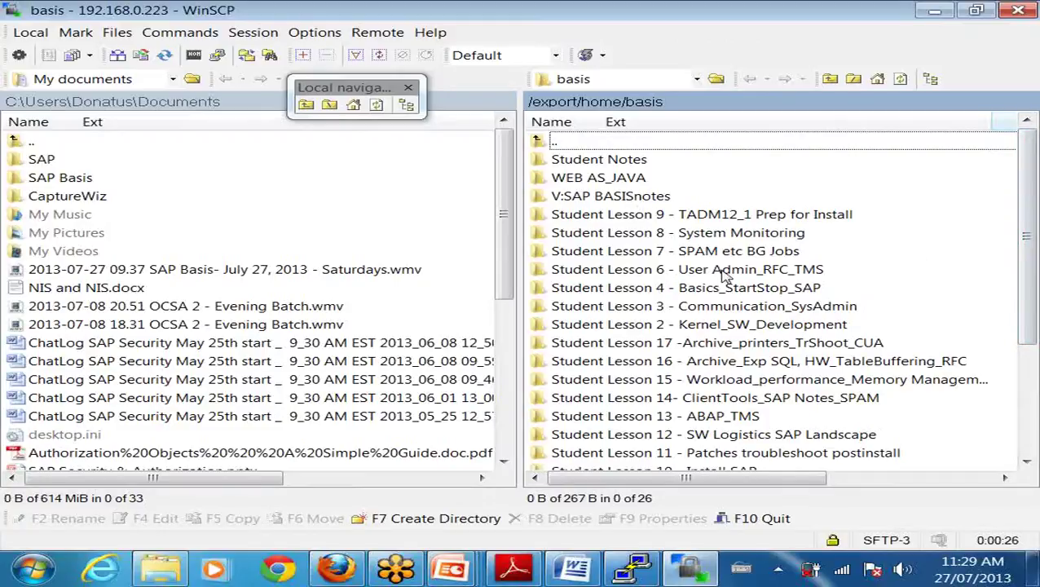
scroll(726, 277, "down", 3)
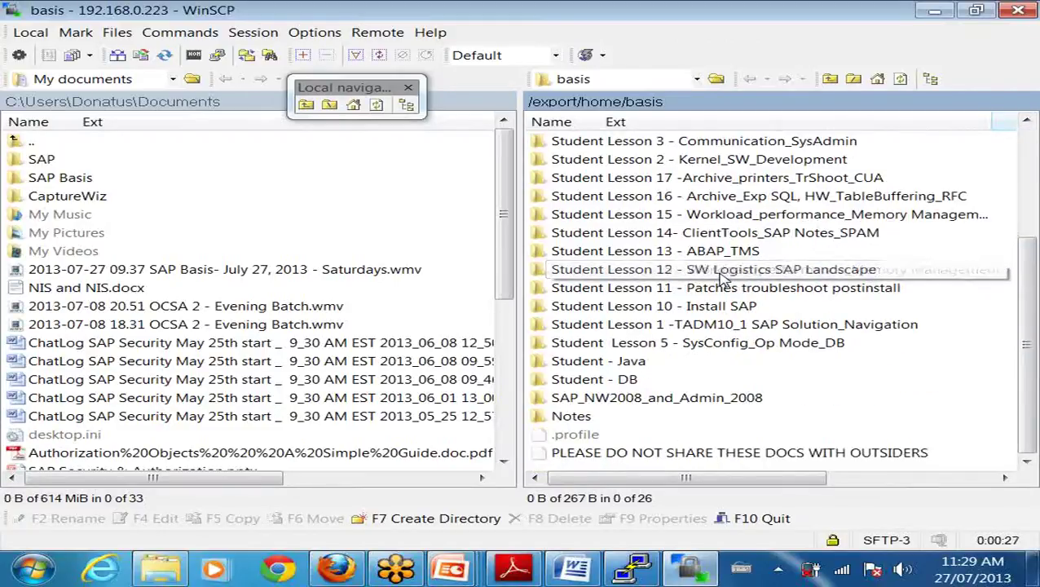
scroll(724, 276, "up", 1)
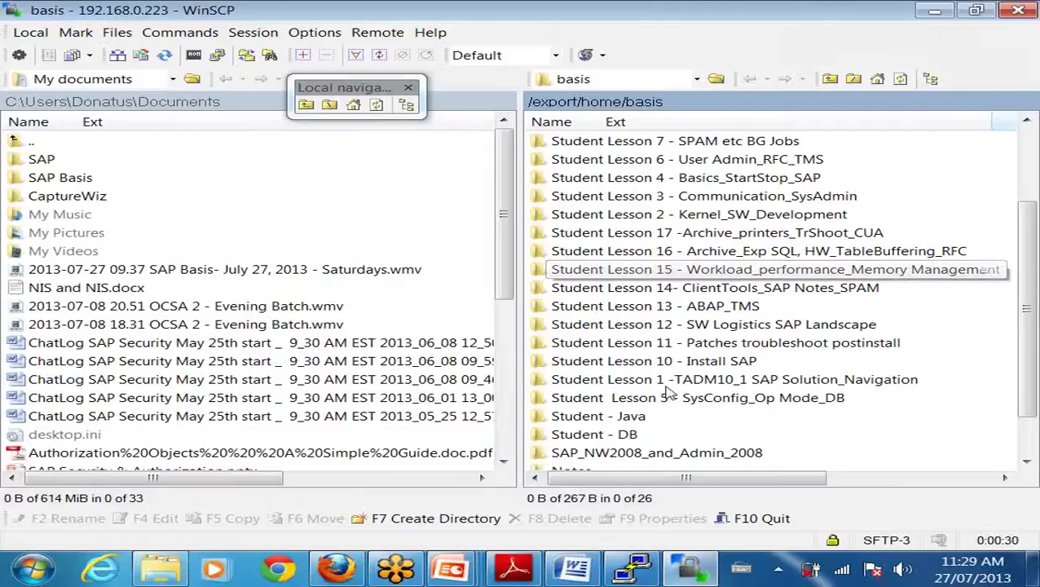
left_click(588, 381)
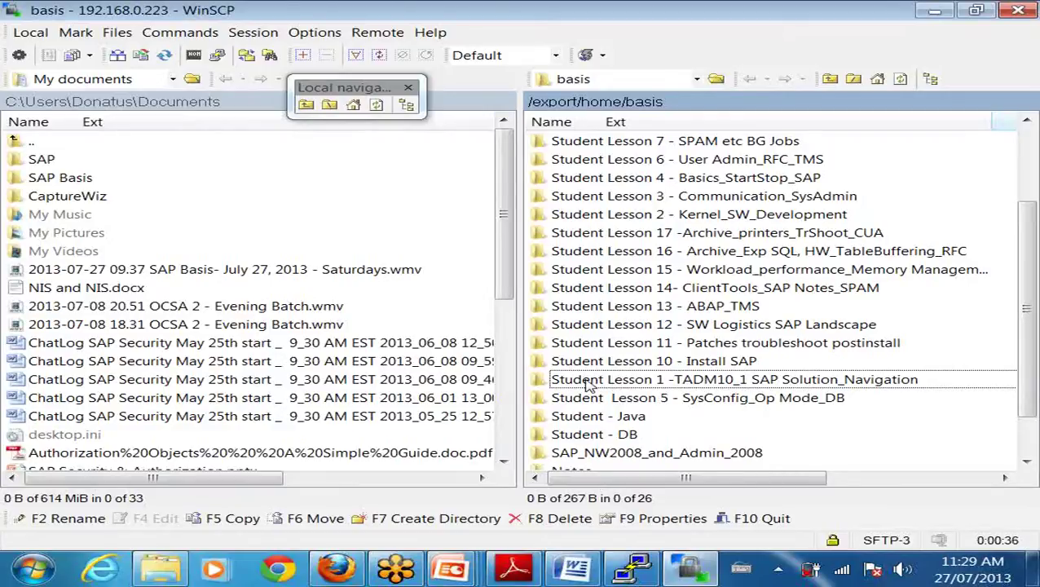
double_click(588, 382)
View the contents of the Must Read and Student Reference folders of Student Lesson 1, returning to the lesson folder
left_click(581, 178)
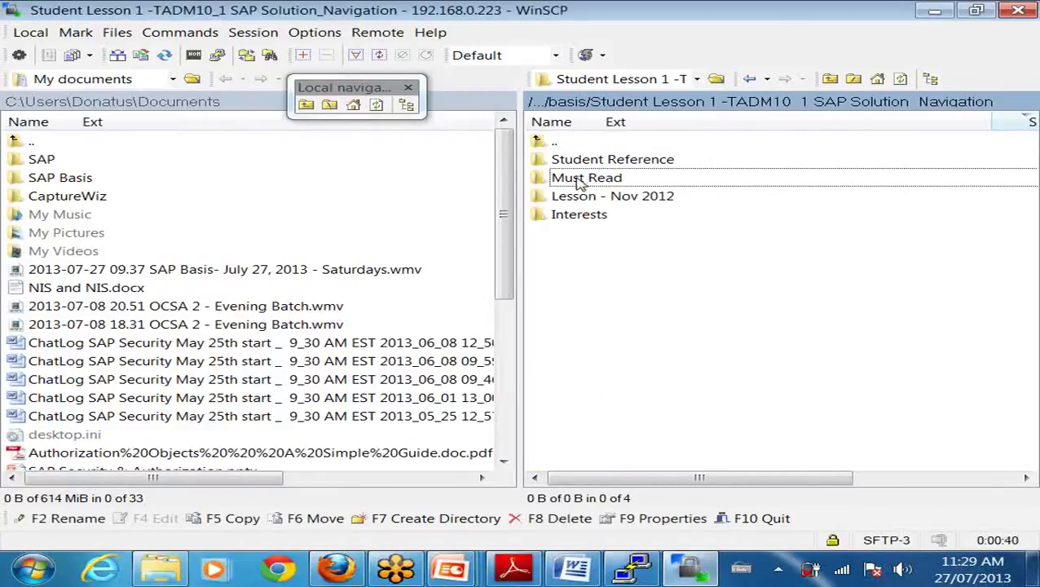
double_click(580, 180)
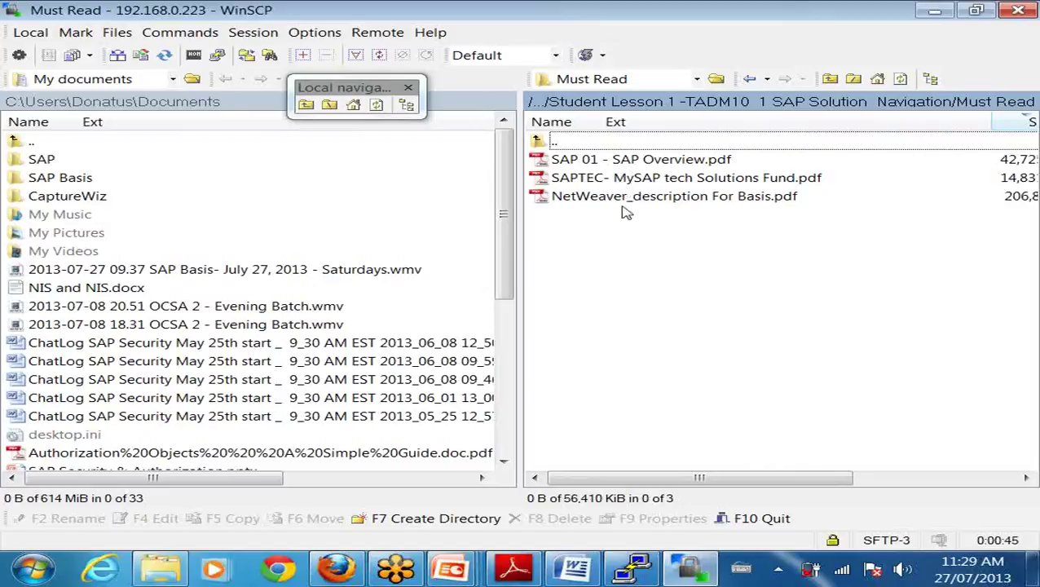
double_click(552, 144)
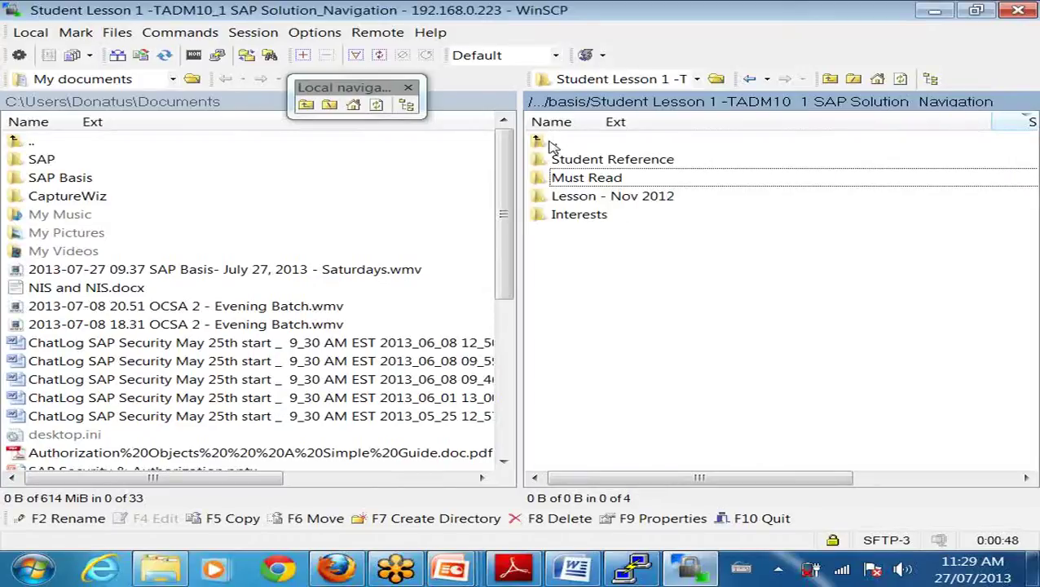
double_click(620, 160)
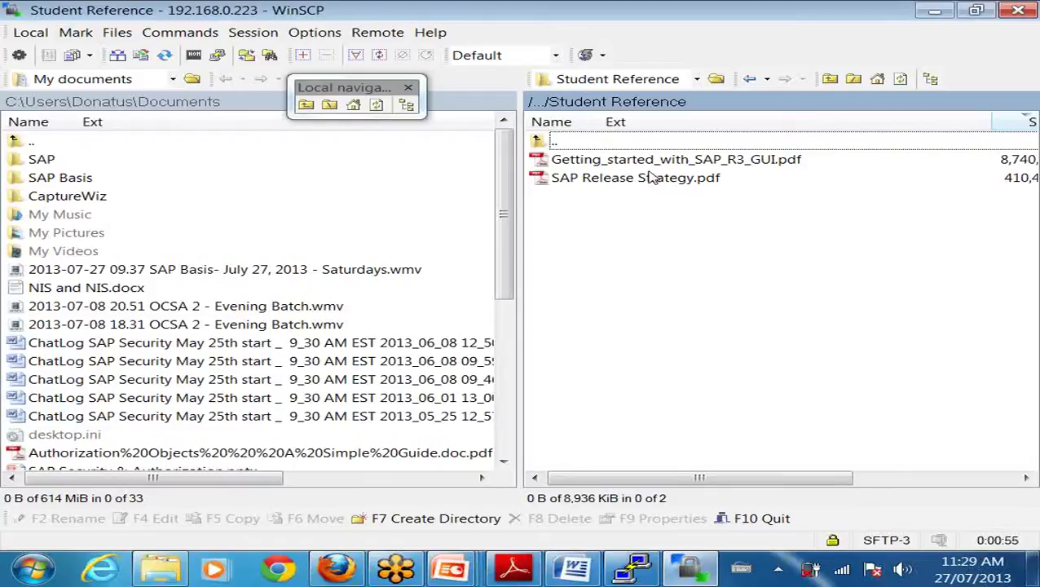
double_click(548, 144)
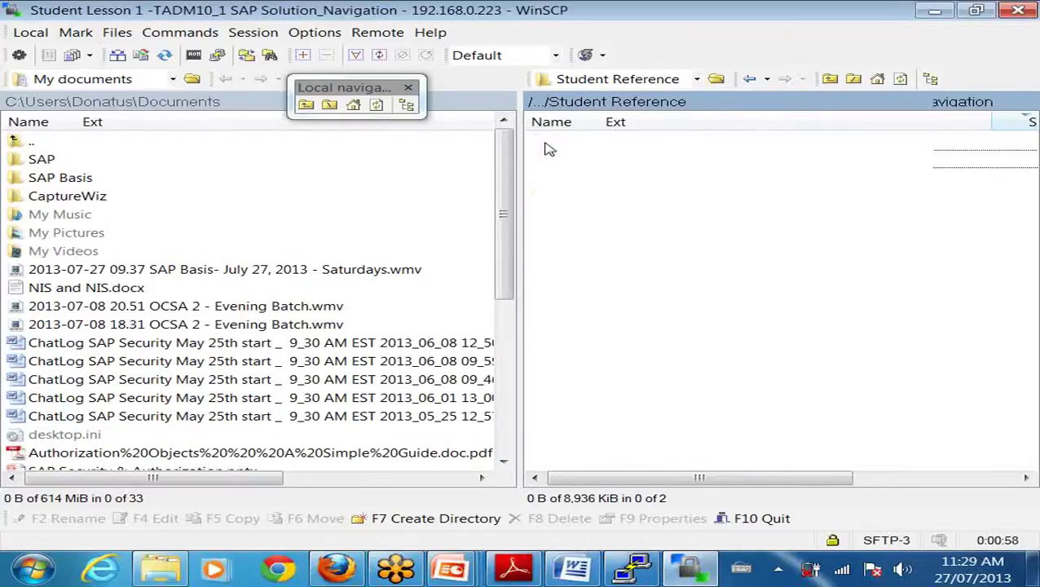
Enter the Lesson - Nov 2012 folder and open the presentation Feb 2nd - General.pptx from the server
double_click(603, 198)
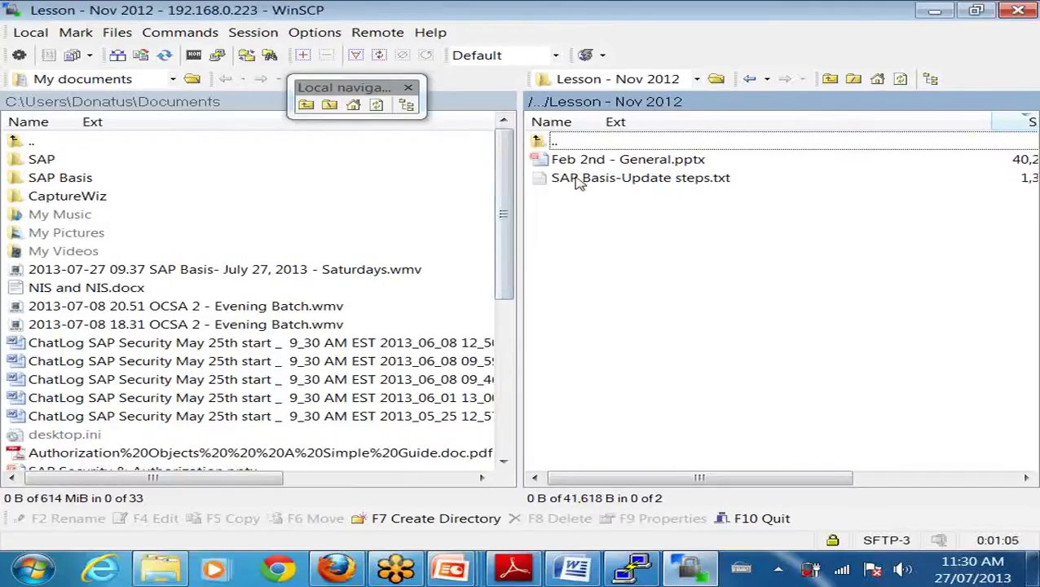
left_click(616, 162)
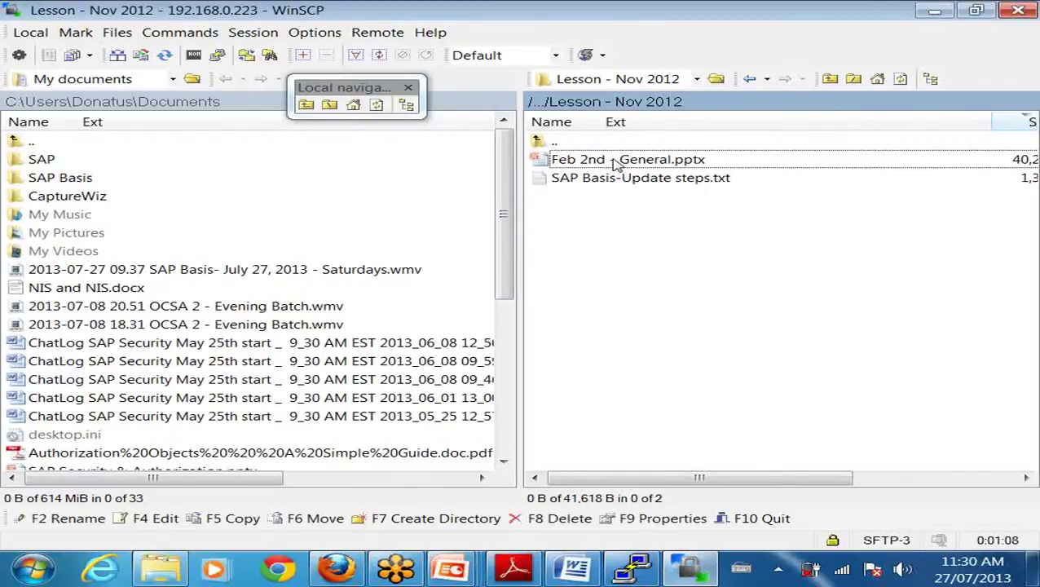
right_click(615, 162)
left_click(680, 169)
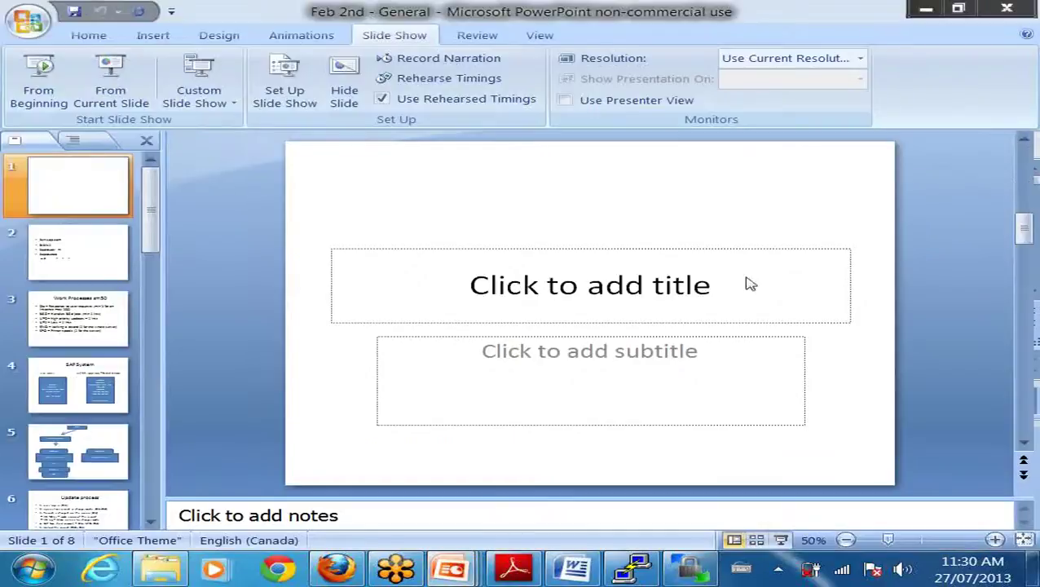
Look through the presentation's slides up to the last one, and minimize PowerPoint
scroll(745, 283, "down", 2)
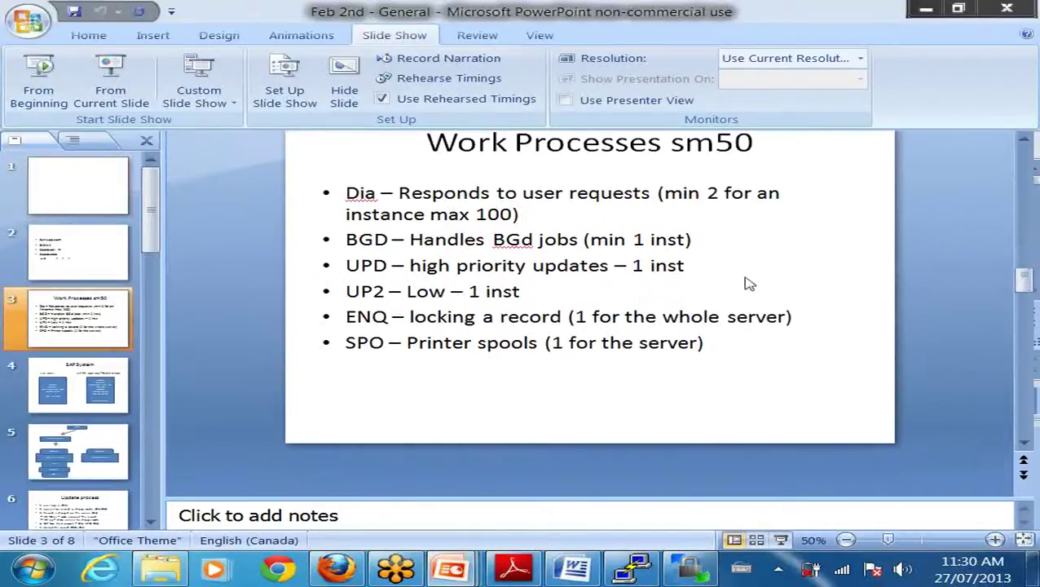
scroll(744, 283, "down", 5)
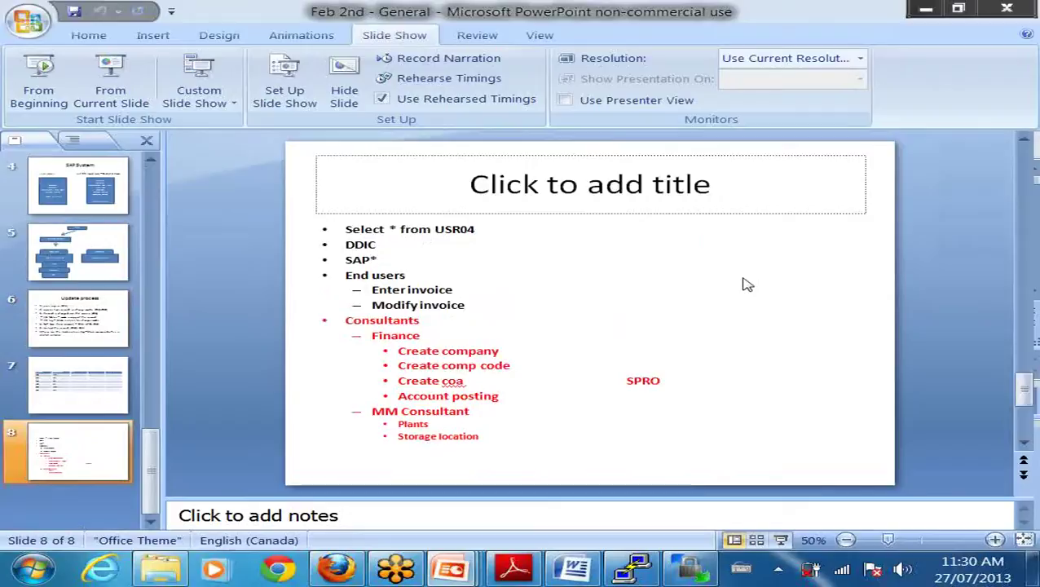
scroll(745, 284, "down", 1)
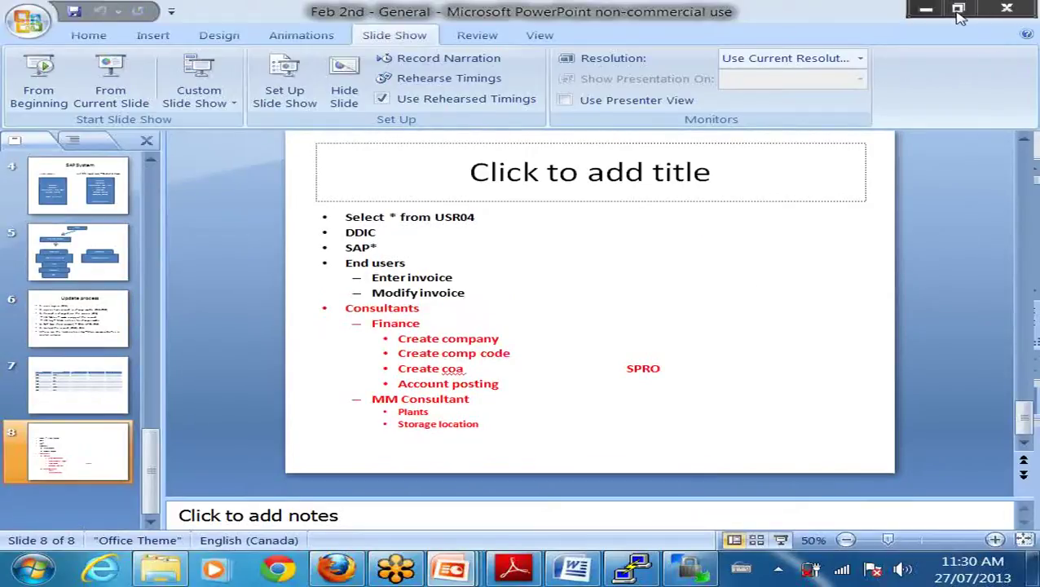
left_click(927, 9)
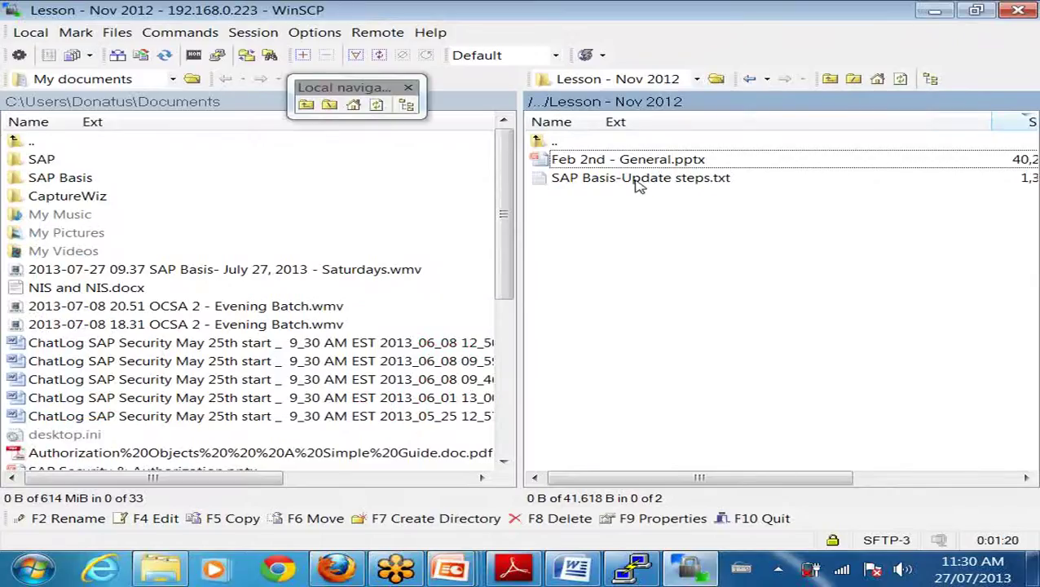
Leave Lesson - Nov 2012, view the contents of the Interests folder, and return to the basis home directory
left_click(557, 143)
double_click(557, 144)
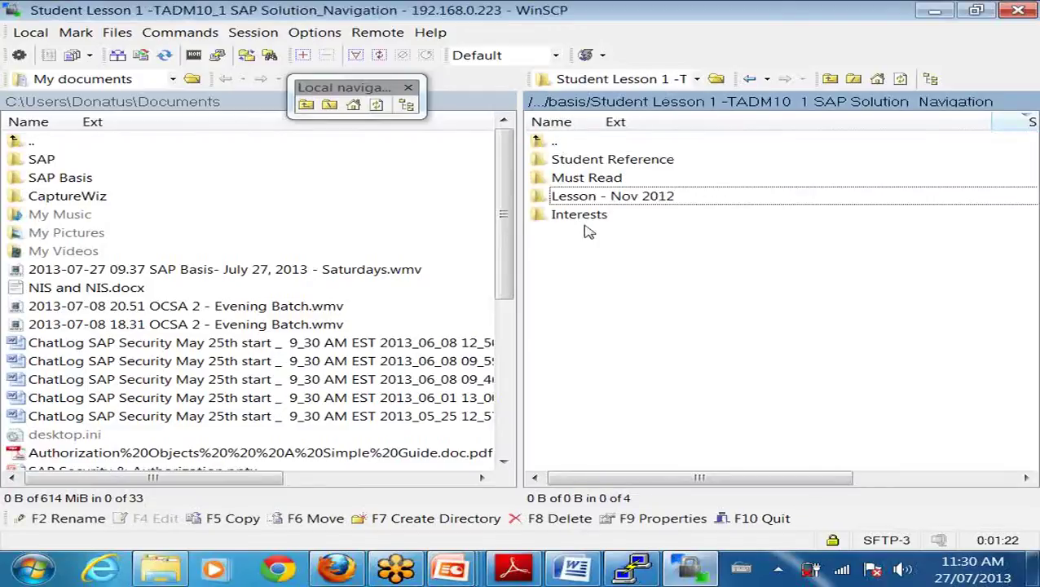
double_click(586, 229)
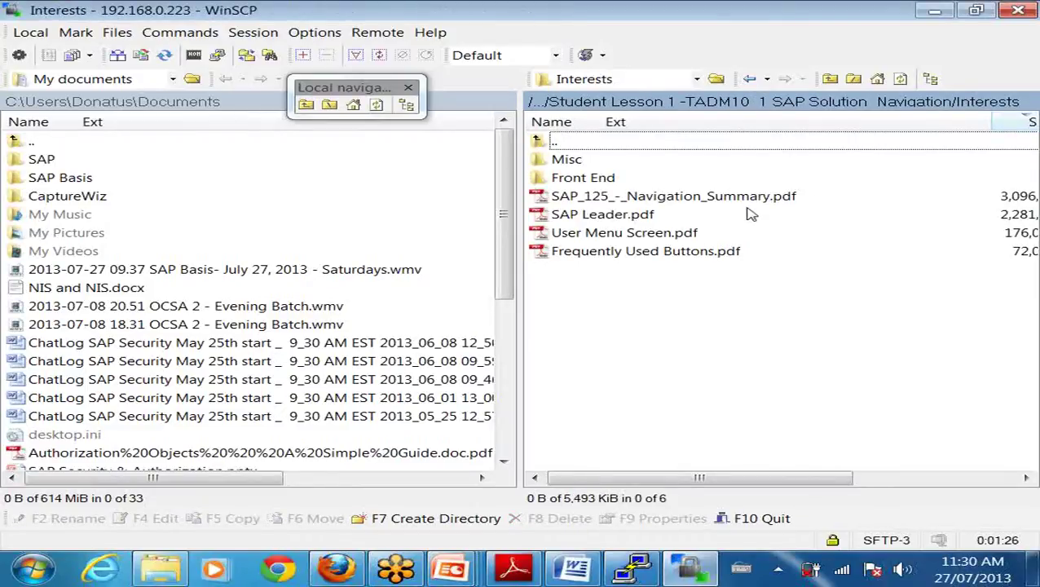
double_click(545, 142)
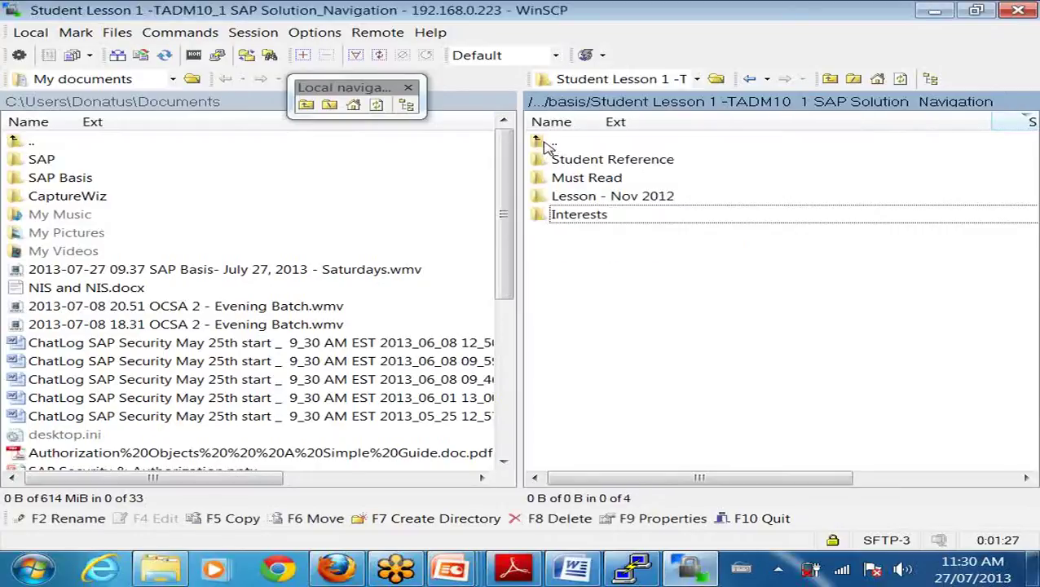
double_click(545, 140)
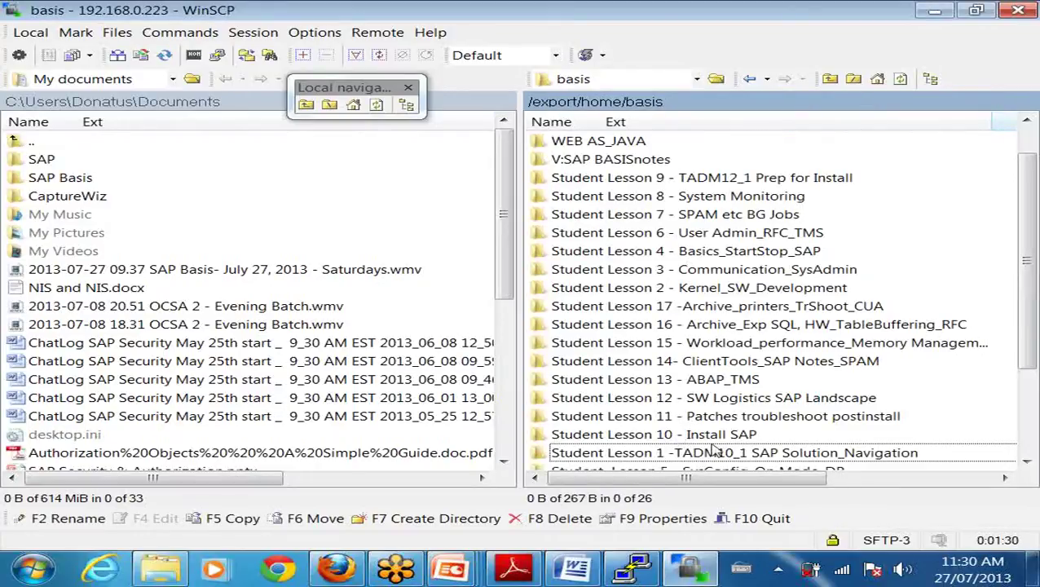
Open Student Lesson 2 - Kernel_SW_Development and view its Interests and Student Reference folders, returning to the lesson folder
scroll(729, 440, "down", 2)
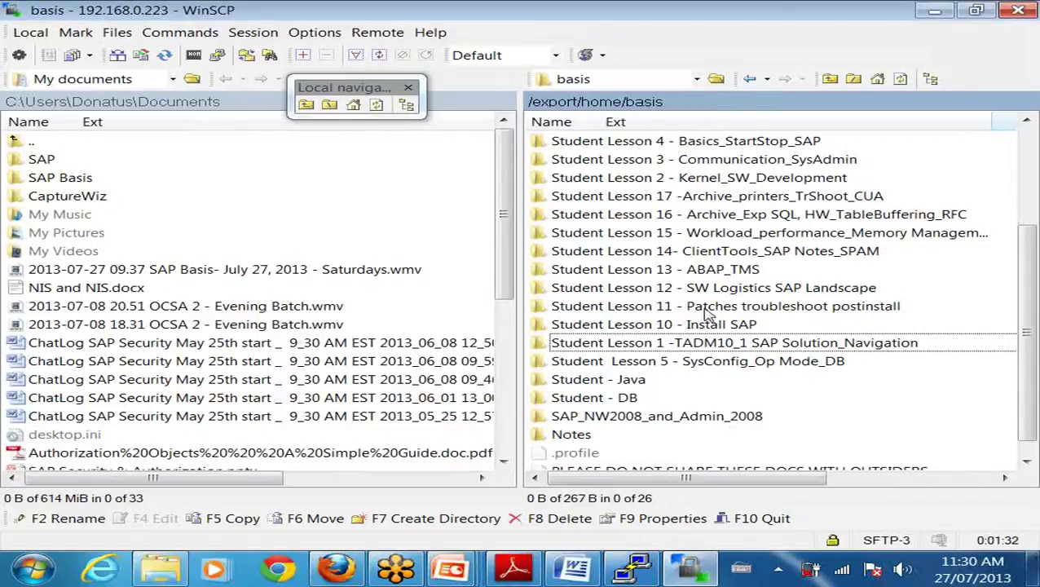
scroll(706, 313, "up", 1)
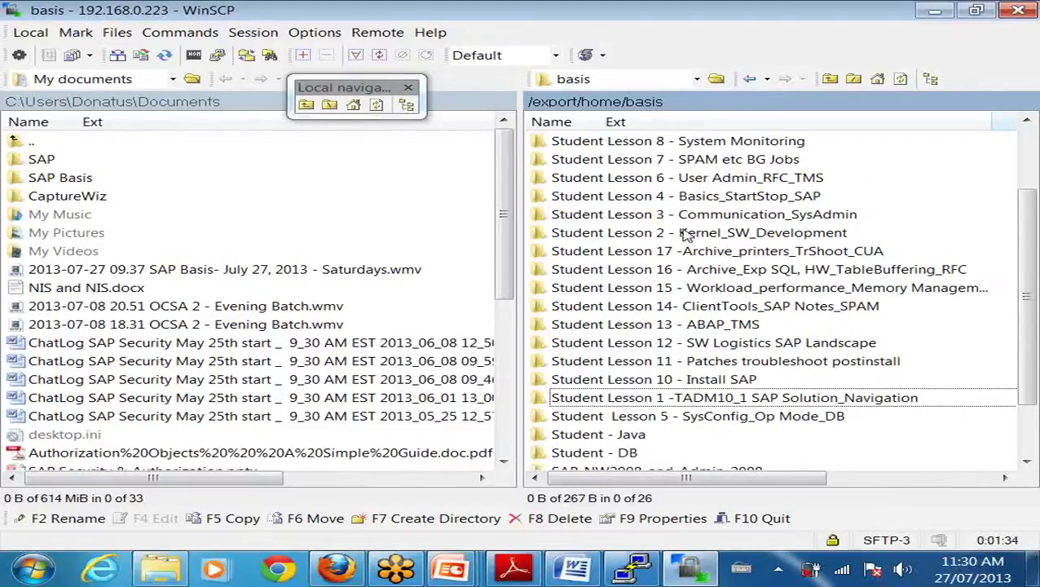
double_click(629, 237)
double_click(611, 200)
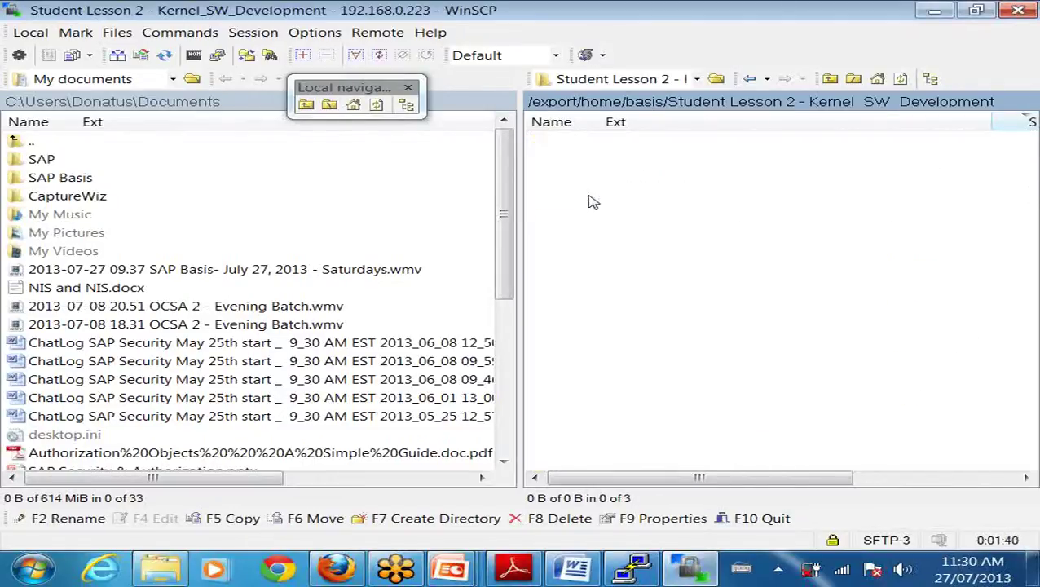
double_click(562, 143)
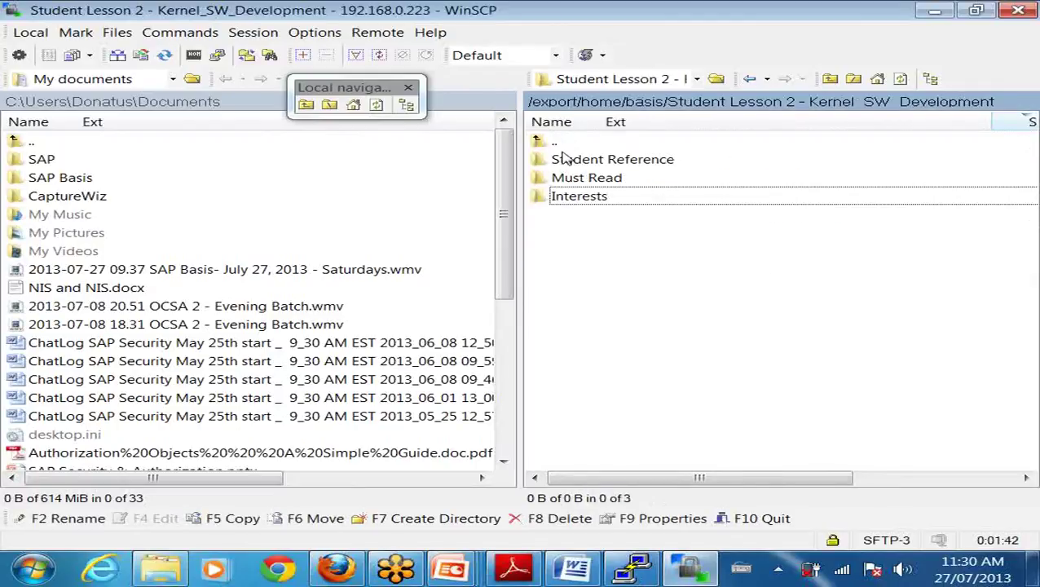
double_click(559, 159)
double_click(554, 143)
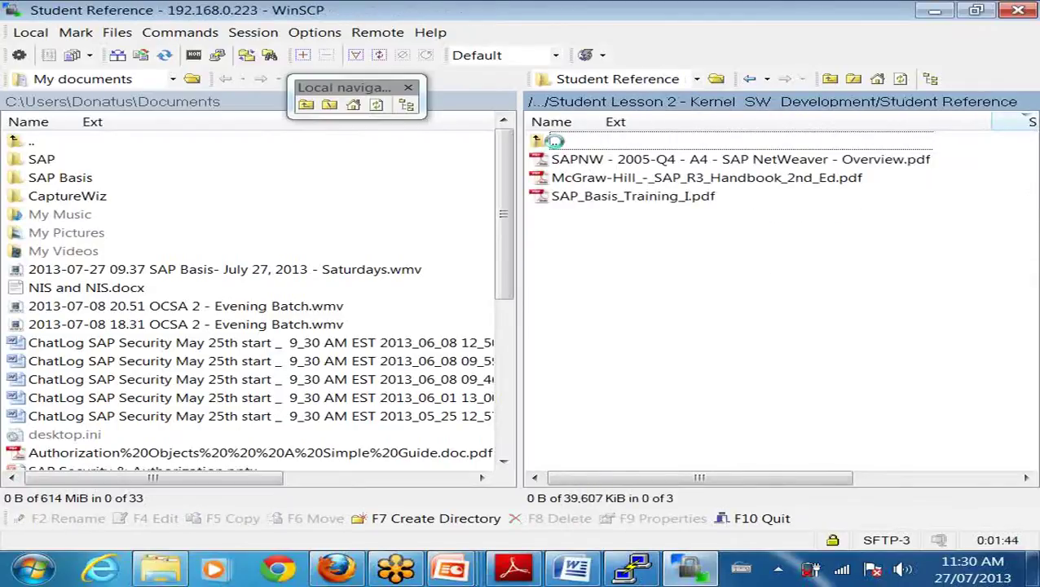
Switch to Windows Explorer and go back from the Trainer Presentation folder to the Basis folder
right_click(33, 568)
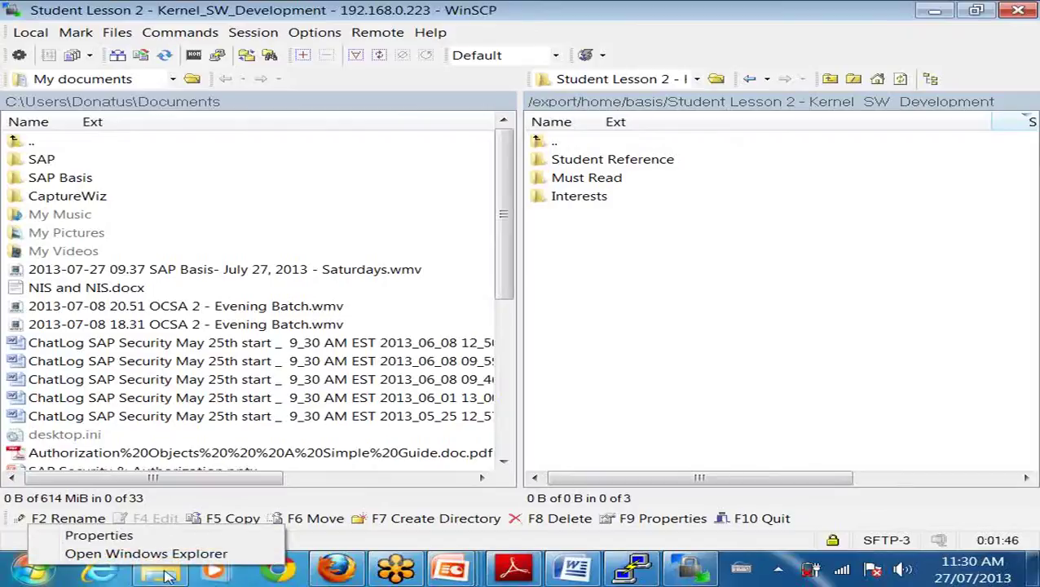
left_click(128, 554)
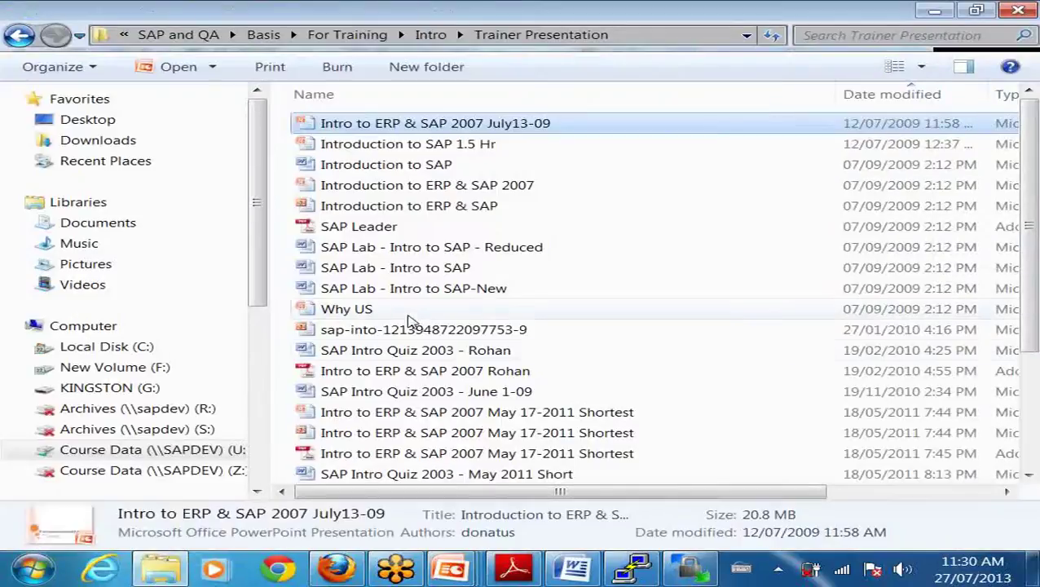
left_click(21, 35)
left_click(21, 35)
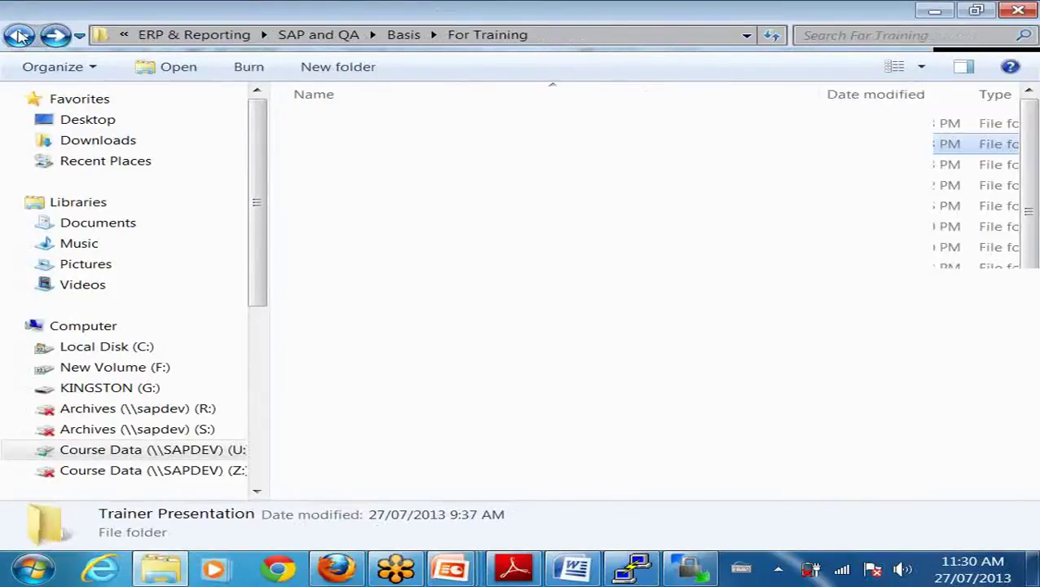
left_click(20, 35)
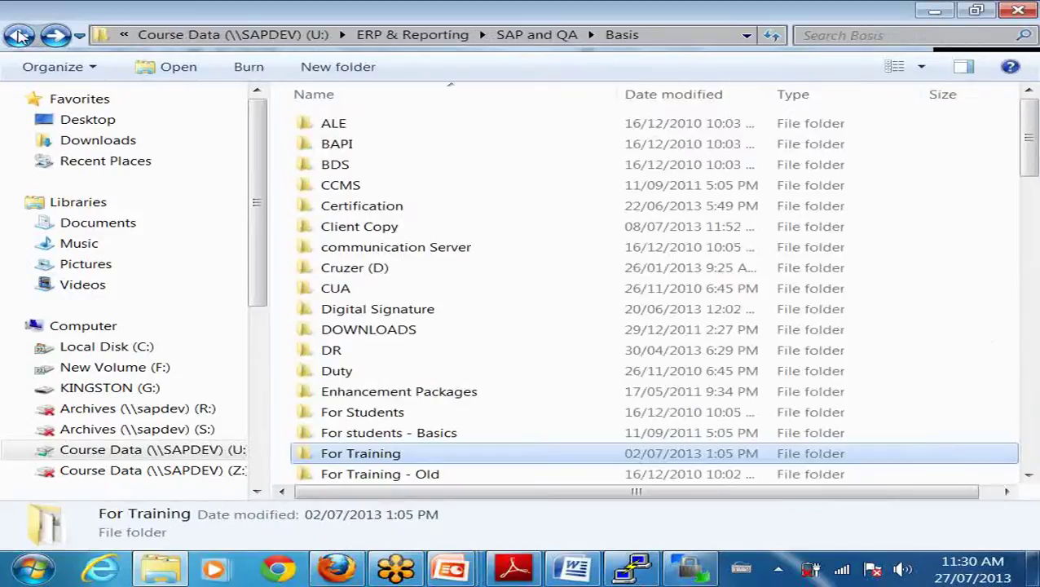
Open For Training, Intro, Trainer Presentation and look through the list of introduction files
double_click(348, 455)
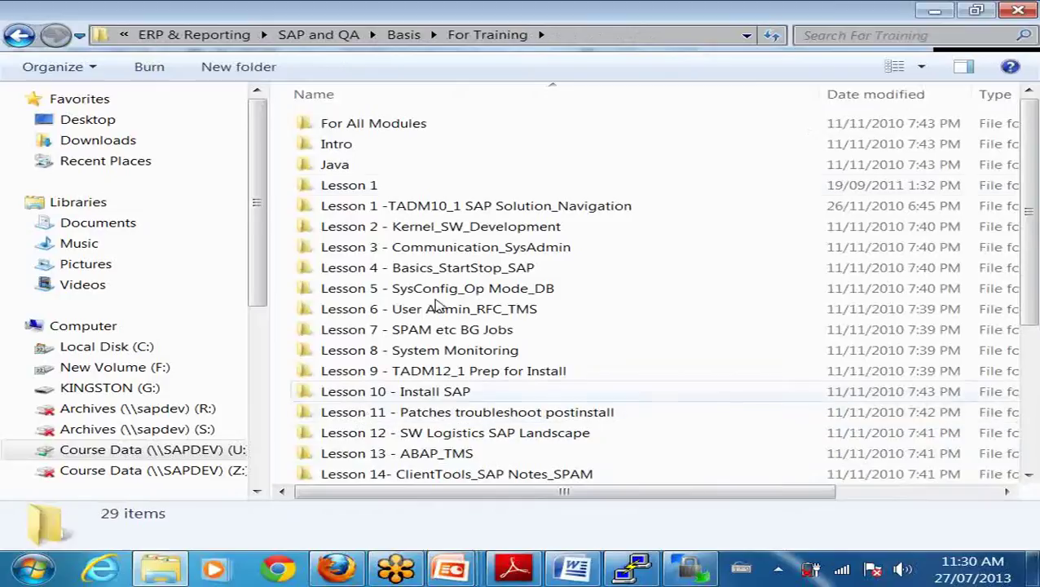
double_click(351, 147)
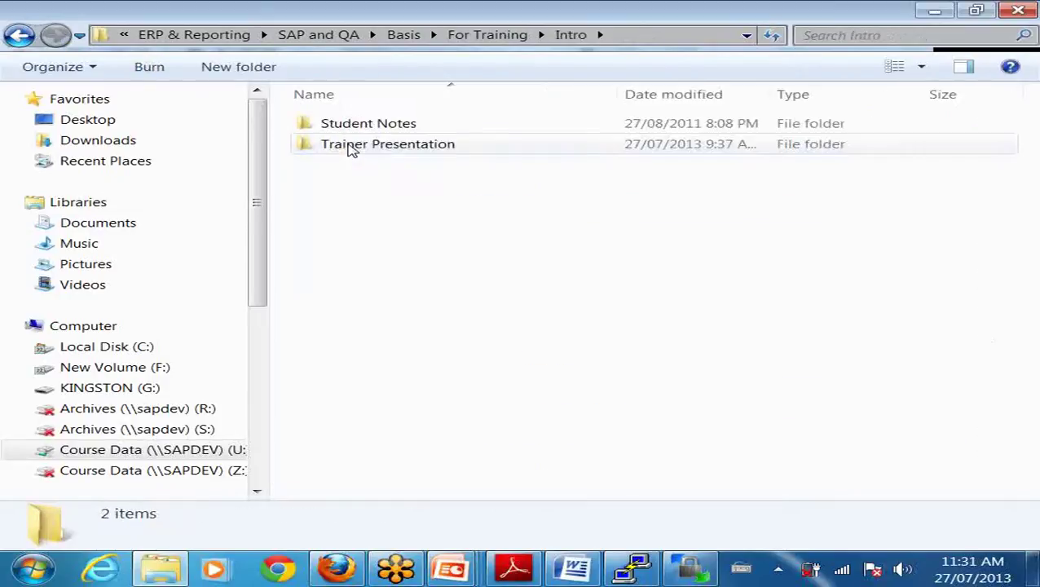
double_click(389, 145)
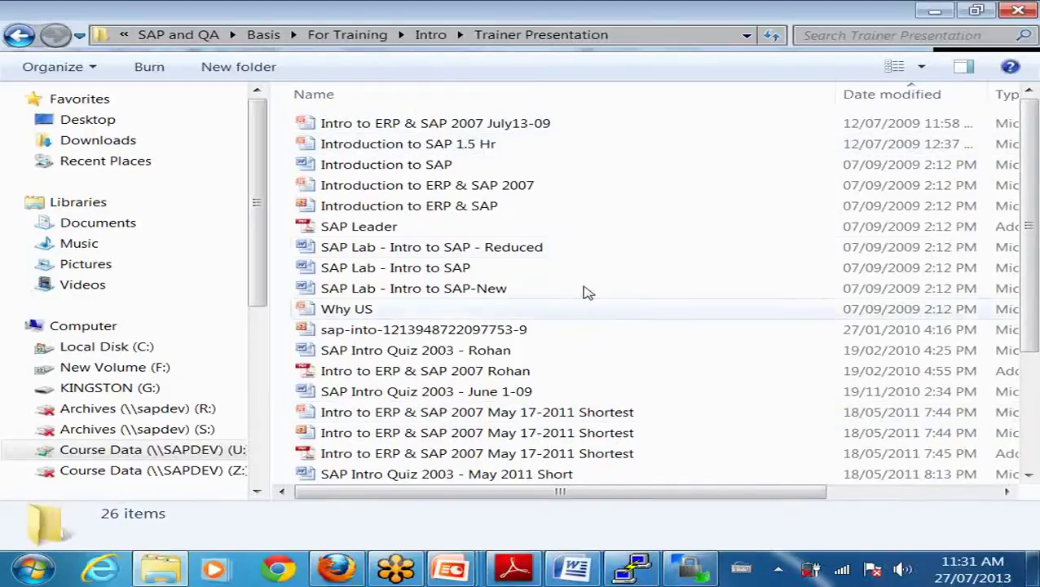
scroll(601, 299, "down", 3)
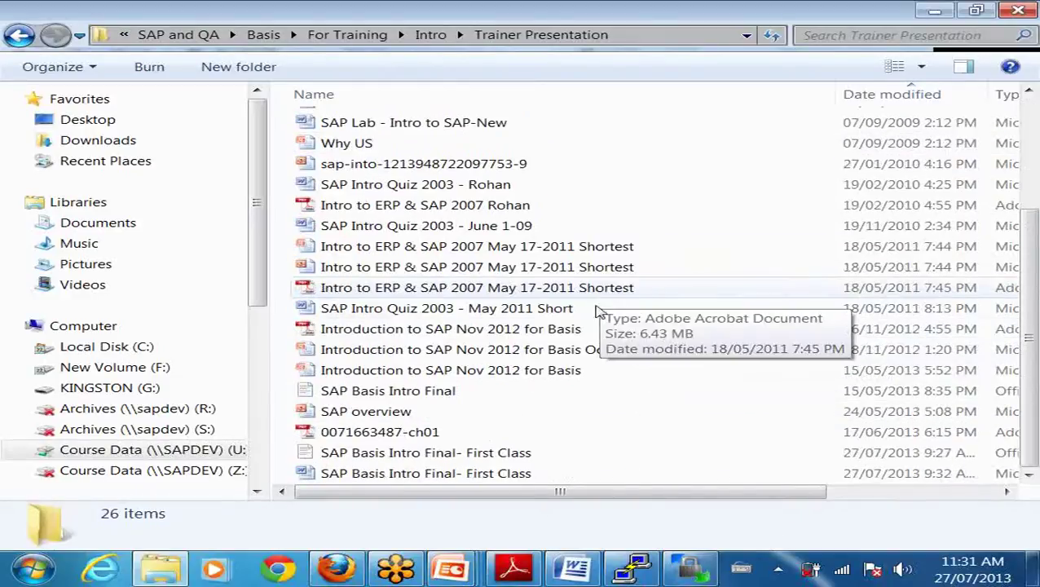
scroll(562, 310, "up", 3)
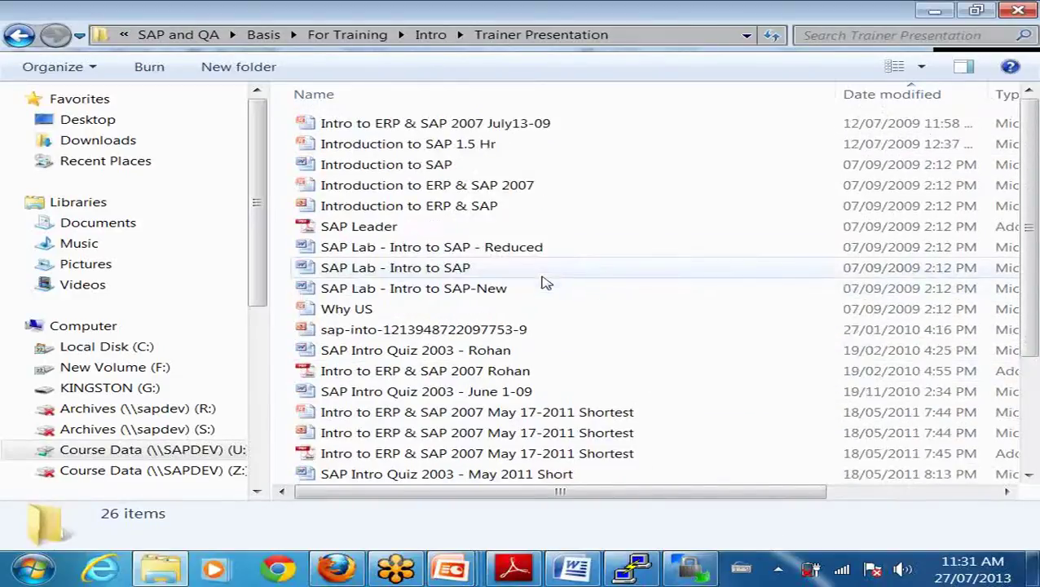
Return to For Training, view the contents of the Lesson 1 folder, and go back out of it
left_click(20, 36)
left_click(21, 37)
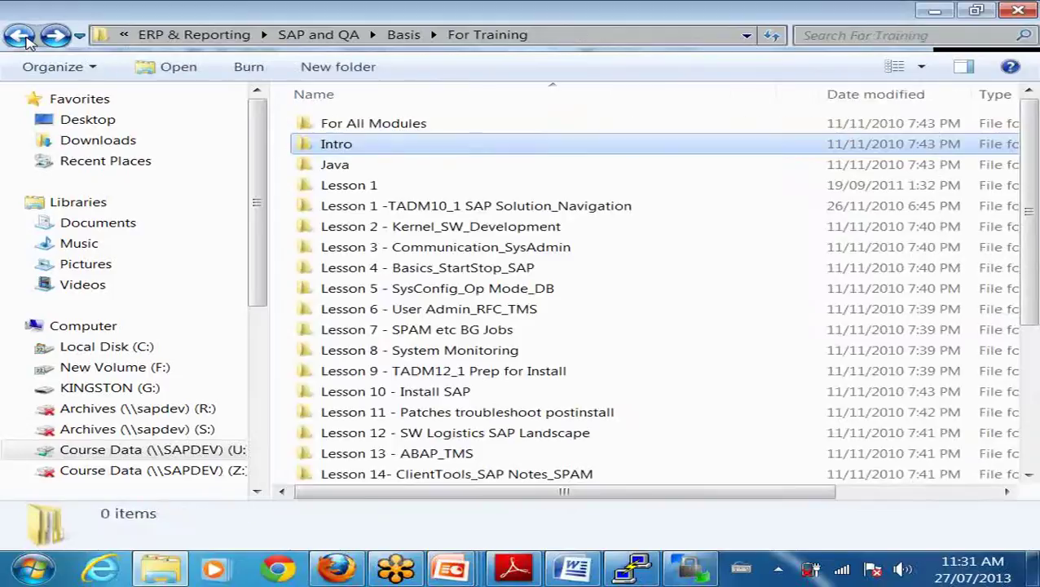
double_click(375, 186)
left_click(17, 33)
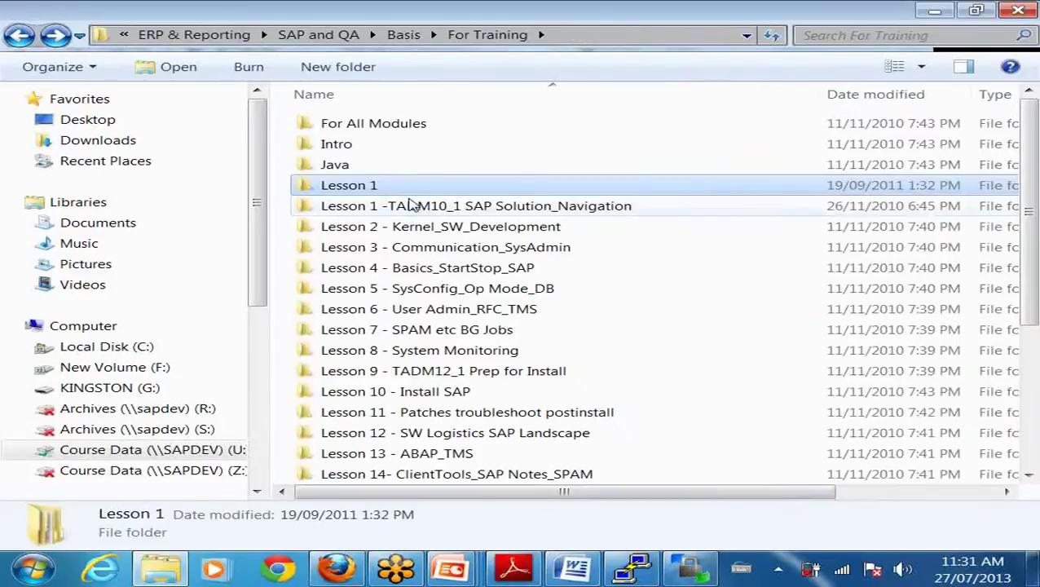
Open the trainer folder of Lesson 1 -TADM10_1 SAP Solution_Navigation and view the Must use folder inside Trainer Presentation
double_click(408, 204)
double_click(404, 147)
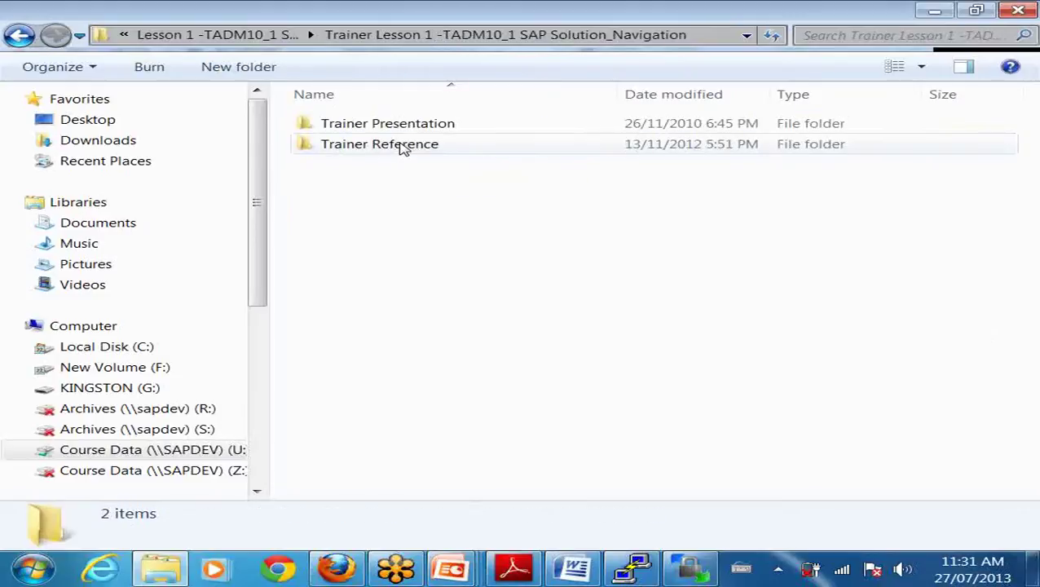
double_click(410, 129)
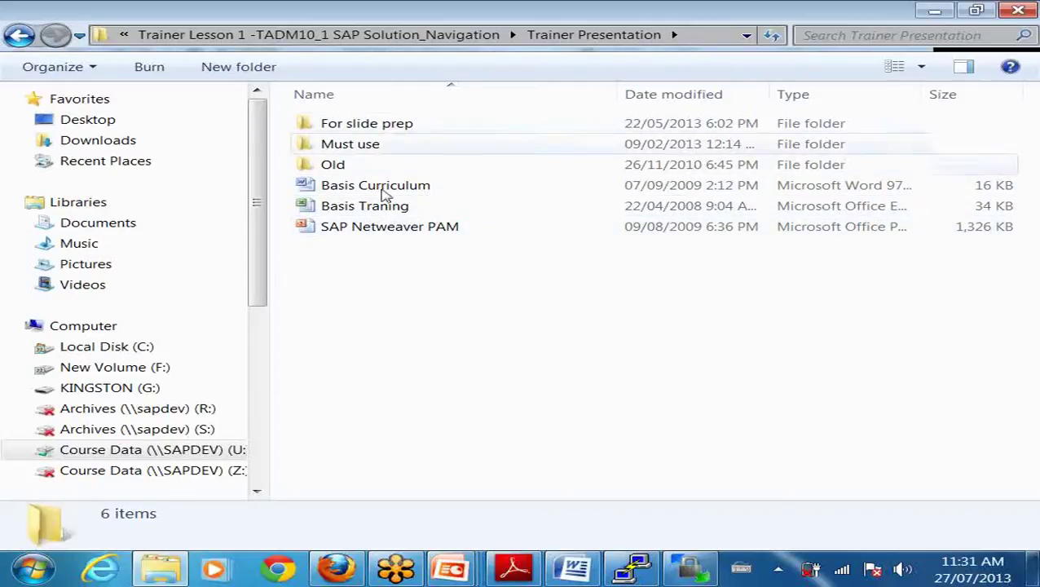
double_click(359, 147)
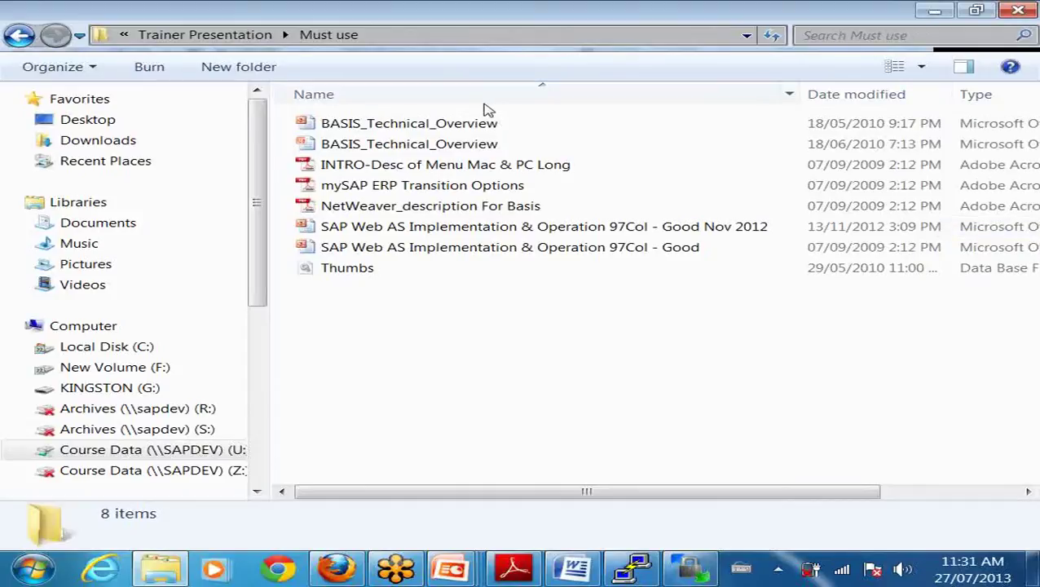
Leave Trainer Presentation, view the Trainer Reference folder, and return to the For Training folder
left_click(25, 37)
left_click(19, 36)
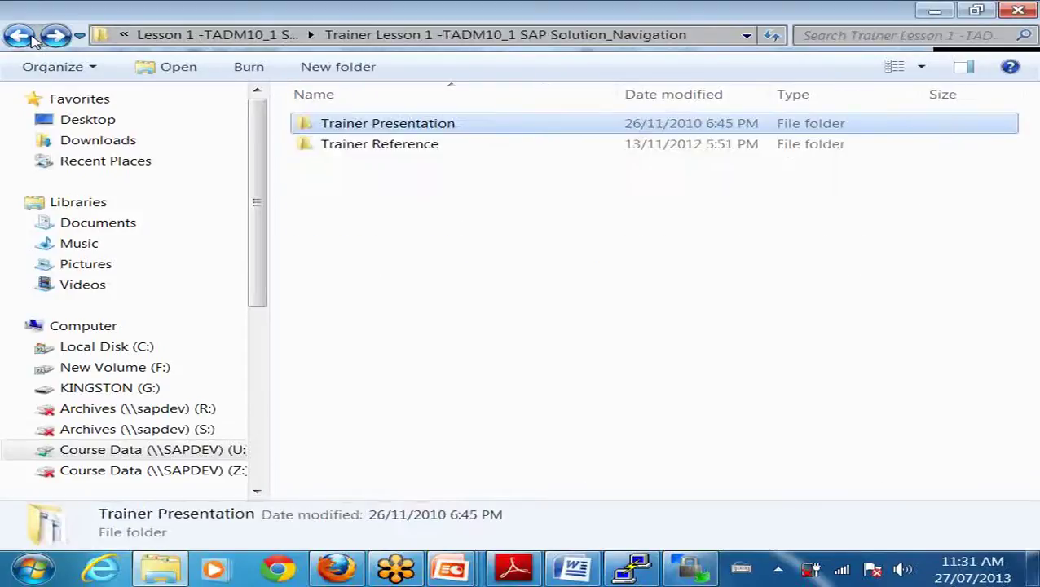
double_click(383, 148)
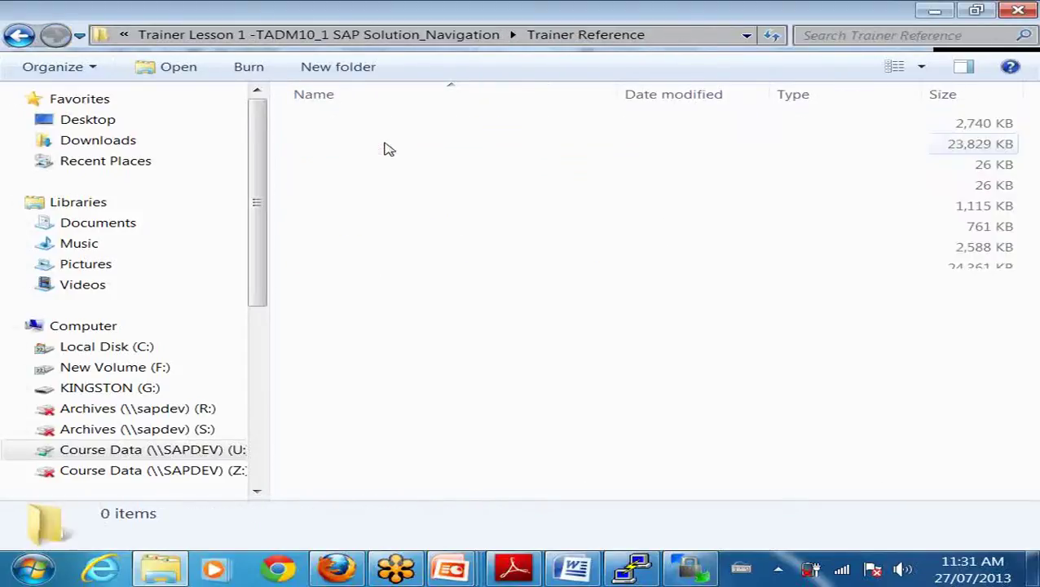
left_click(19, 36)
left_click(20, 35)
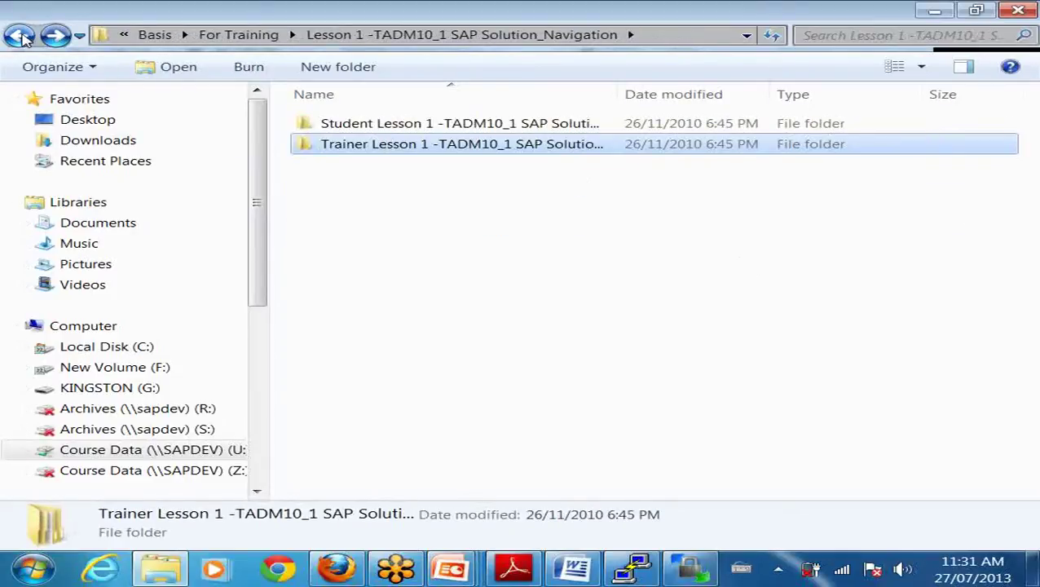
left_click(20, 36)
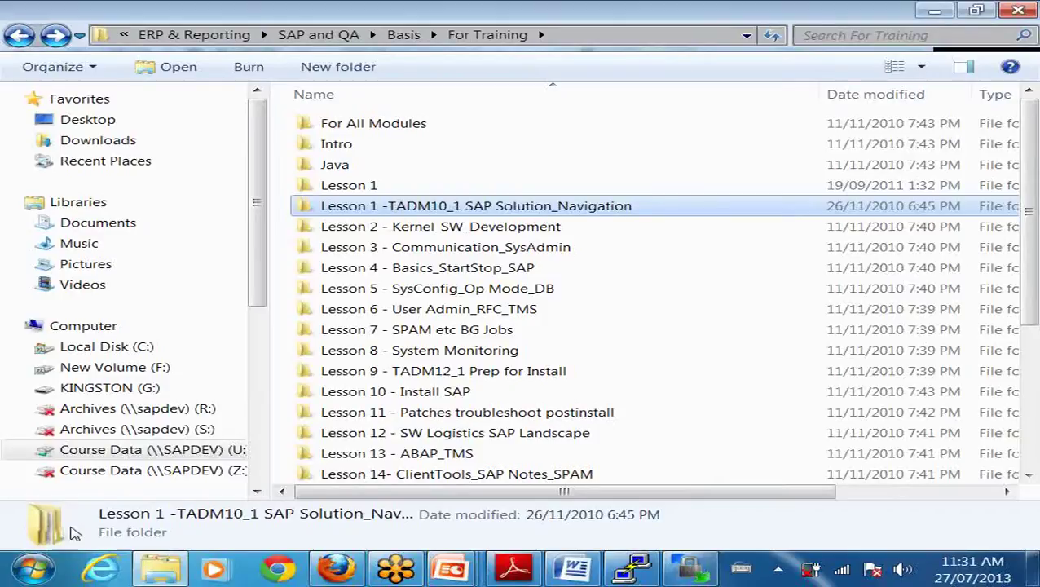
Start TeamViewer and bring the 18 SAP_Basis Intro presentation to the front in PowerPoint
left_click(36, 573)
left_click(184, 346)
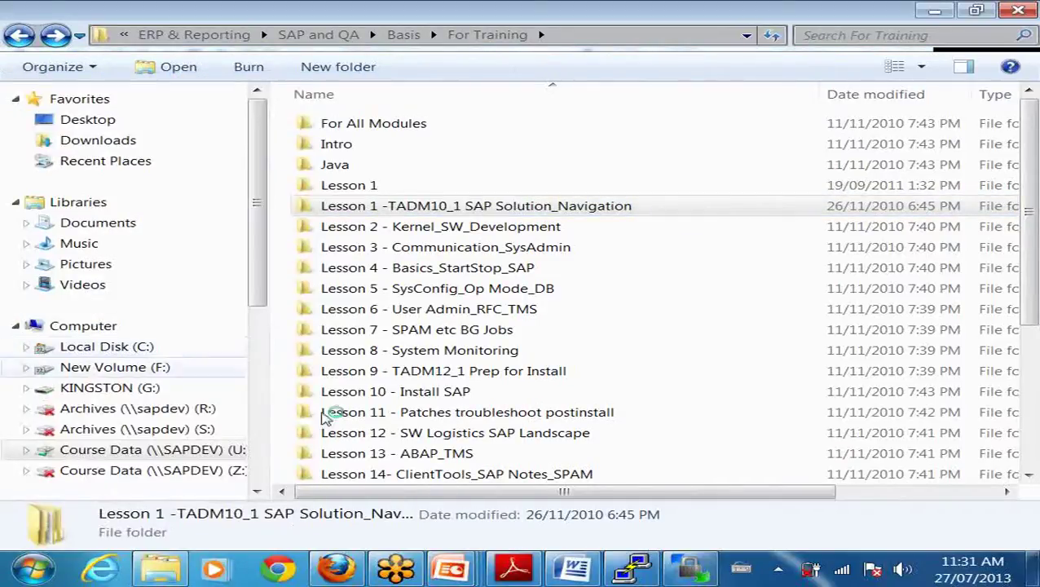
mouse_move(450, 569)
left_click(188, 472)
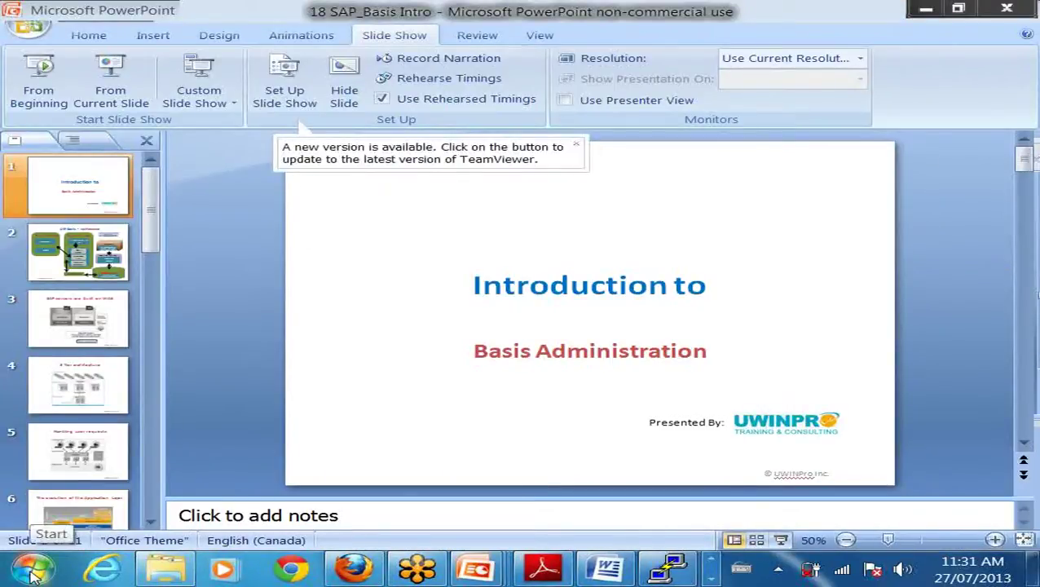
left_click(34, 574)
left_click(613, 276)
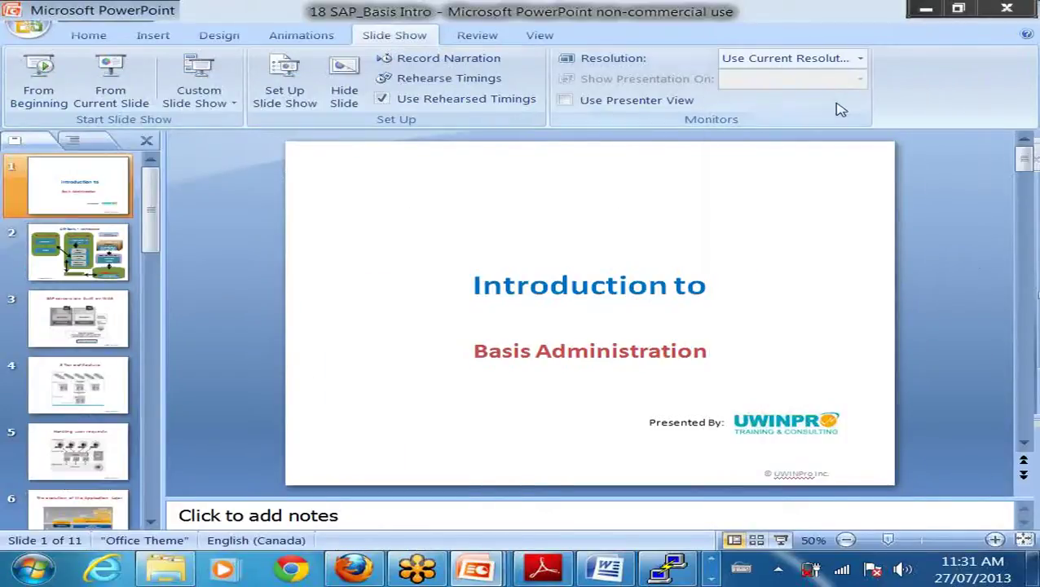
left_click(33, 574)
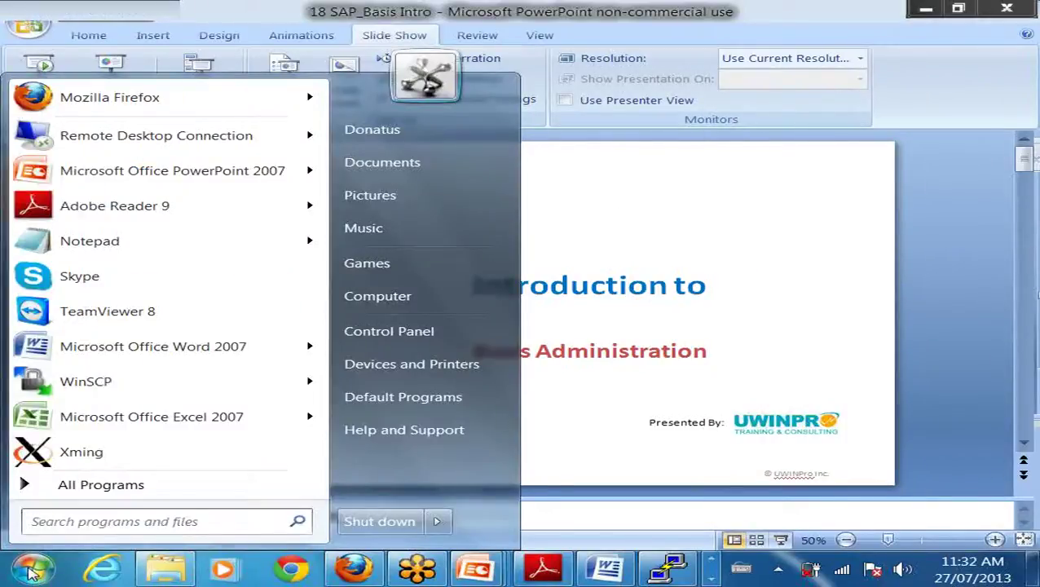
left_click(714, 405)
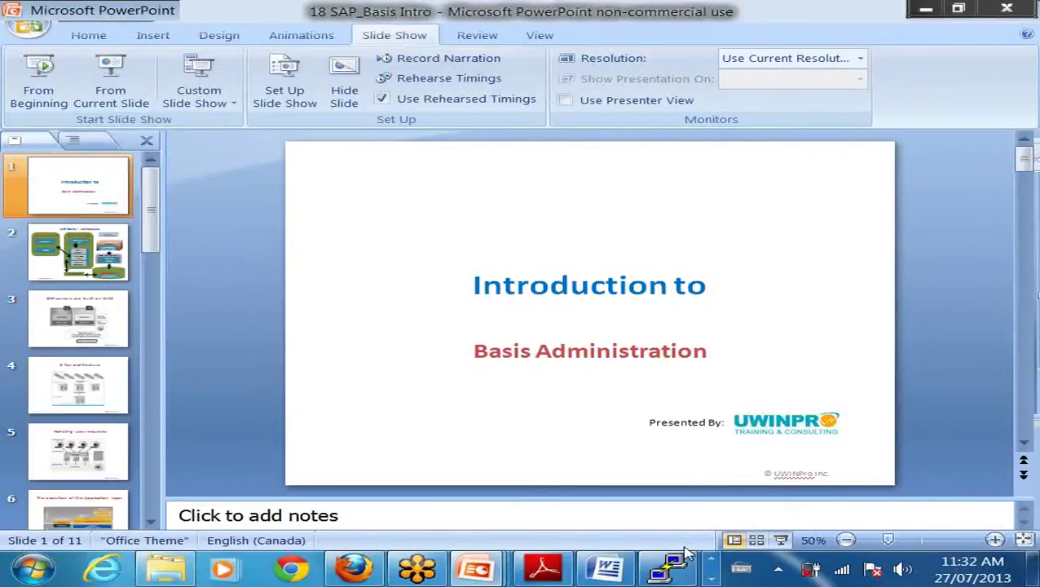
Switch to the TeamViewer remote session on DONPC and show the previews of its VMware Workstation virtual machines
left_click(711, 579)
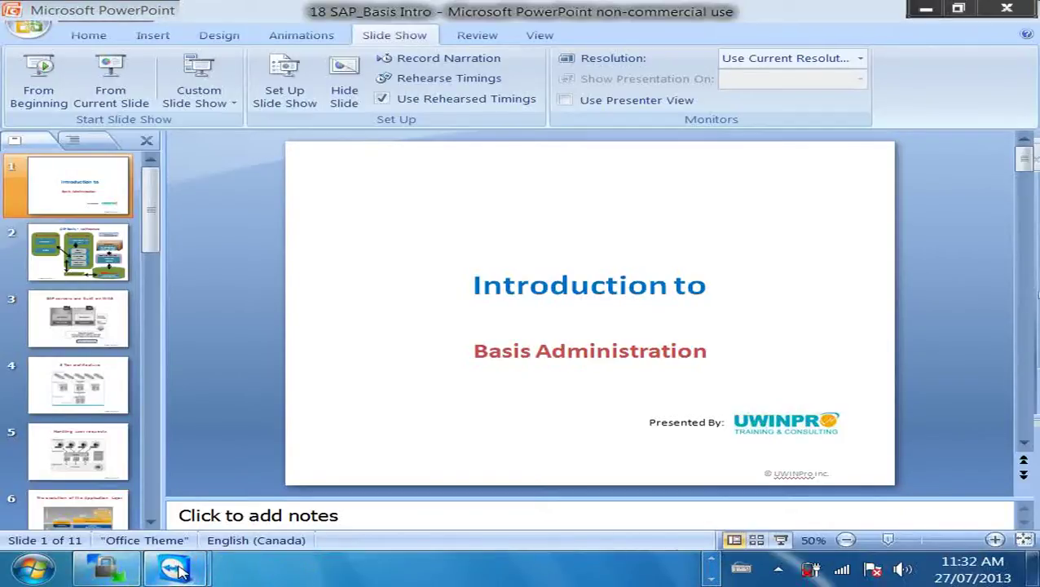
left_click(173, 568)
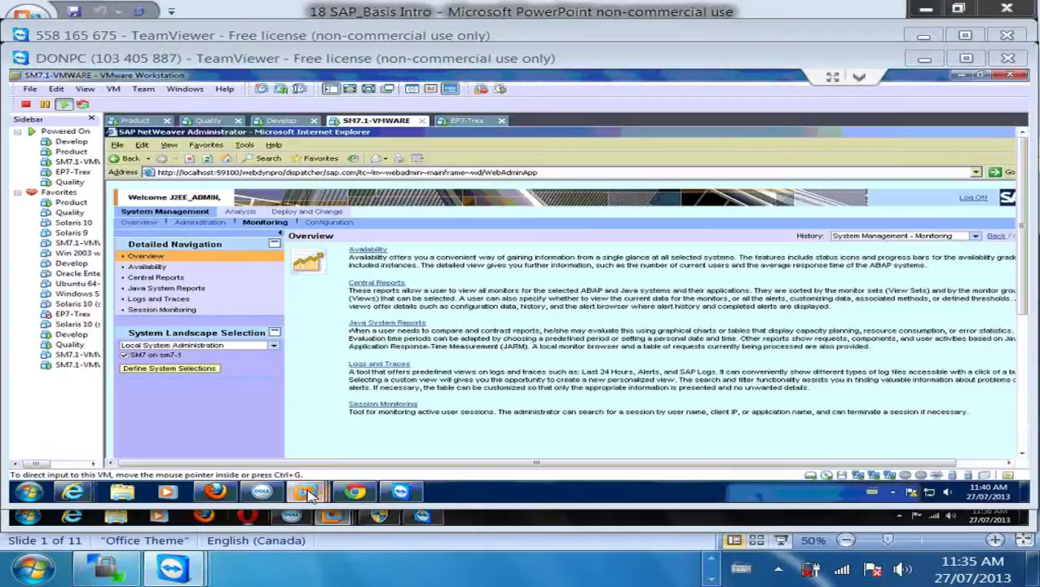
mouse_move(308, 496)
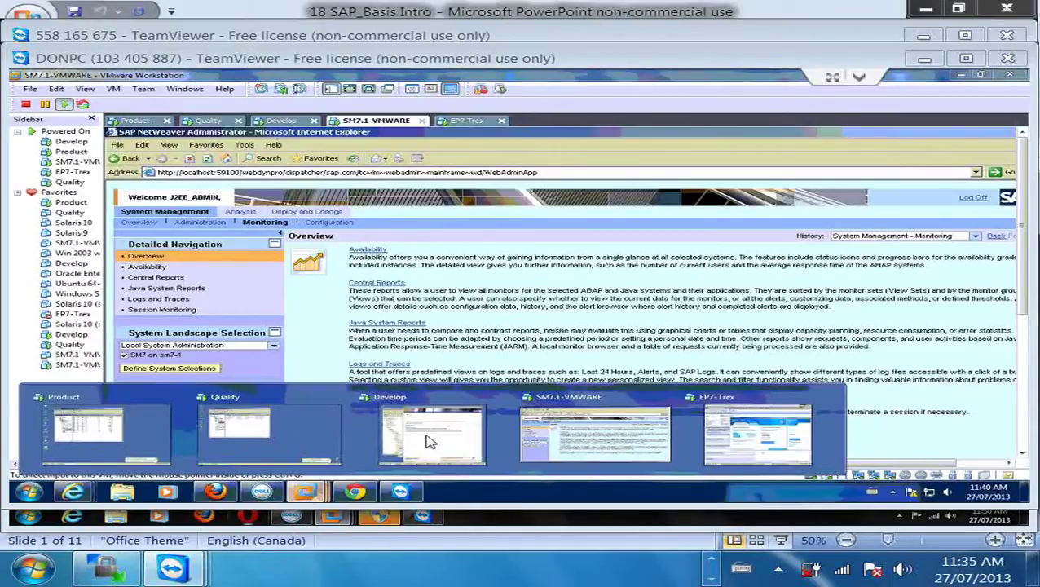